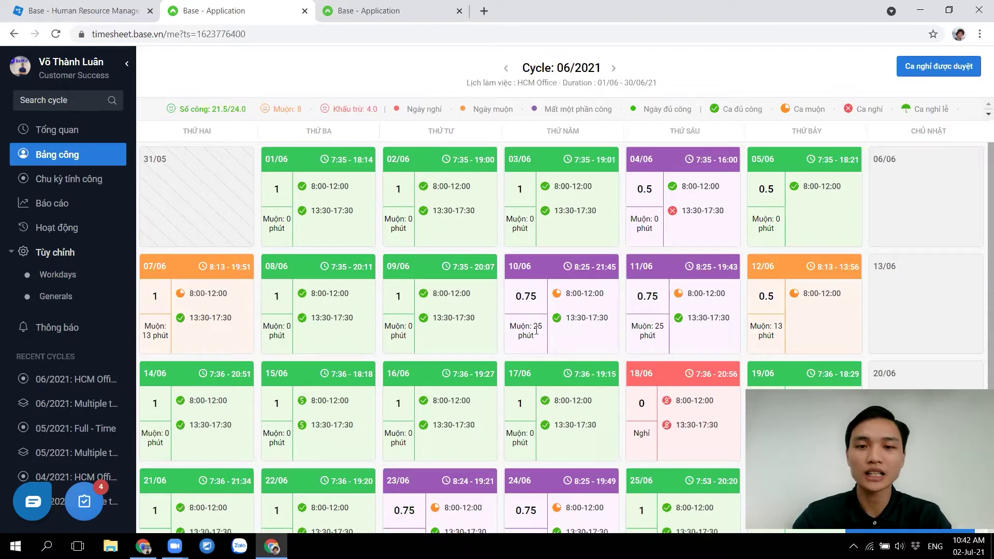
Step: Compare the late-arrival timeline in the Google Docs formula document with the 10/06 workday credit in the 06/2021 timesheet
key("alt+Tab")
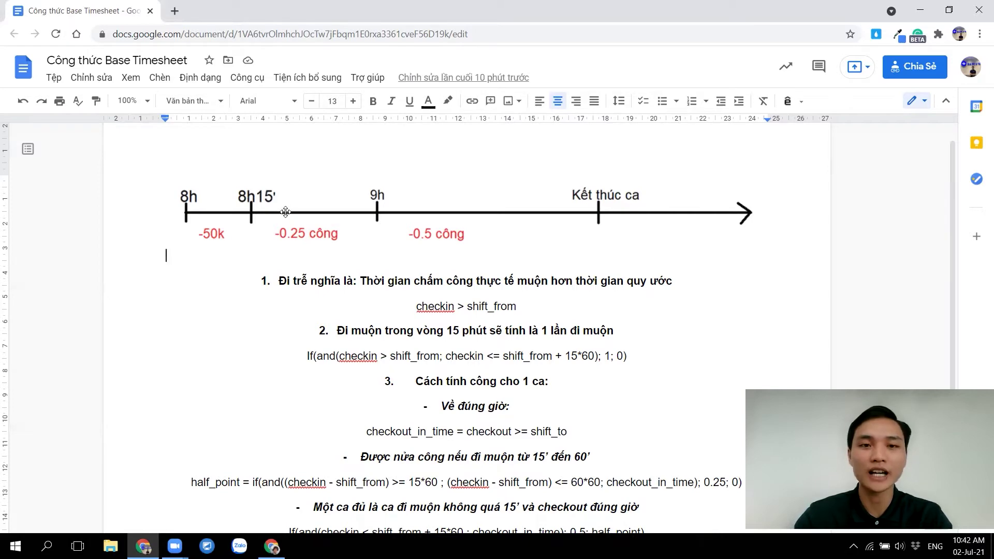
key("alt+Tab")
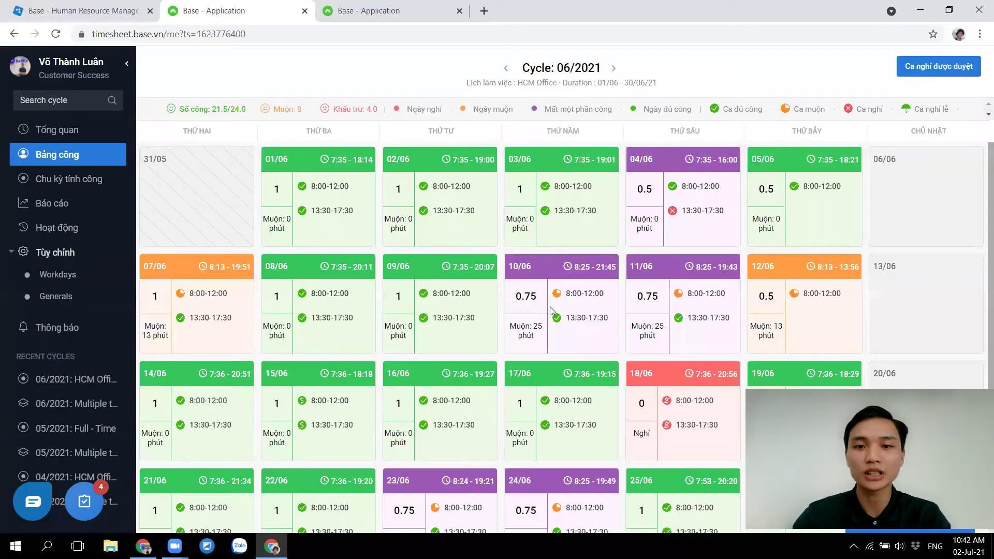
left_click_drag(515, 298, 540, 298)
left_click(541, 298)
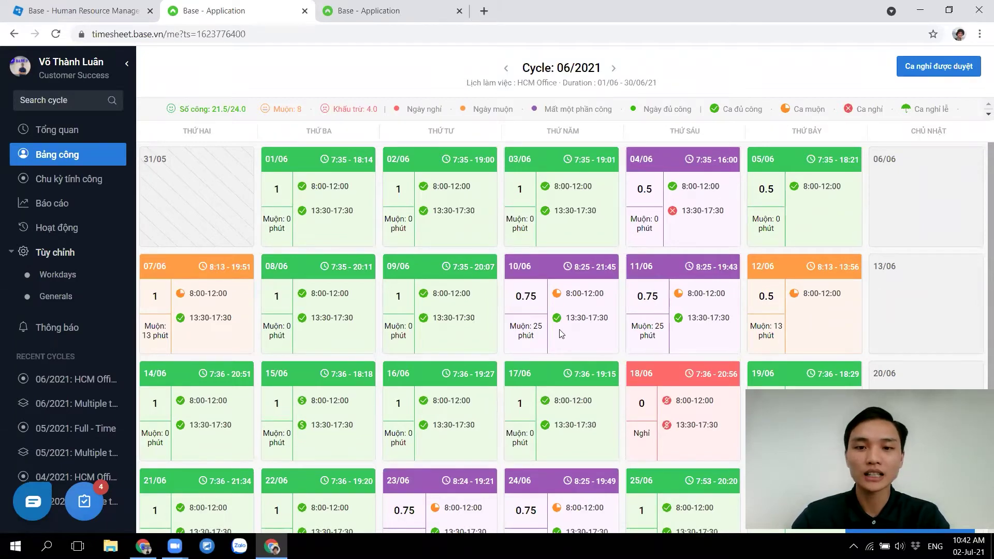
Step: View the work shift details for Friday 18/06 in the 06/2021 timesheet
scroll(561, 334, "down", 3)
scroll(559, 333, "up", 1)
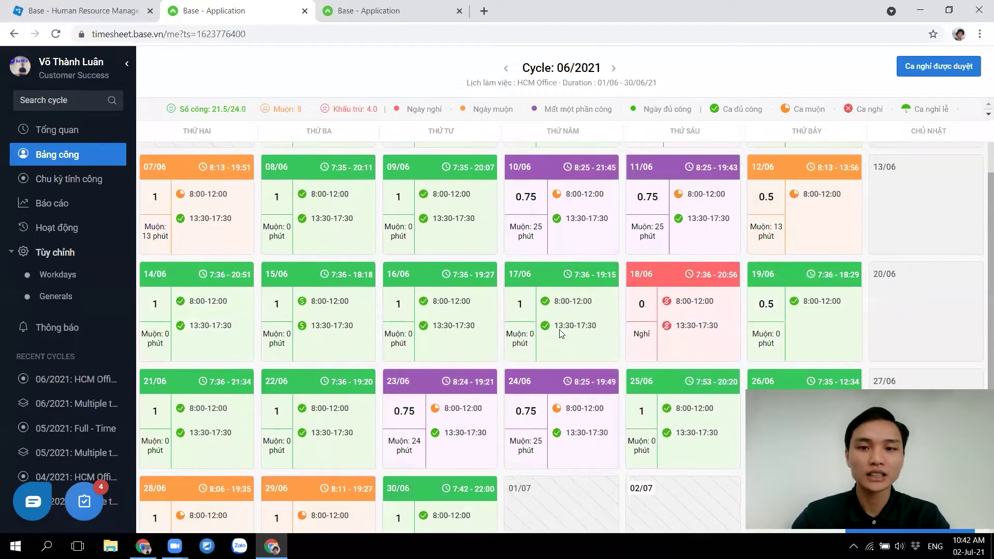
scroll(559, 332, "down", 1)
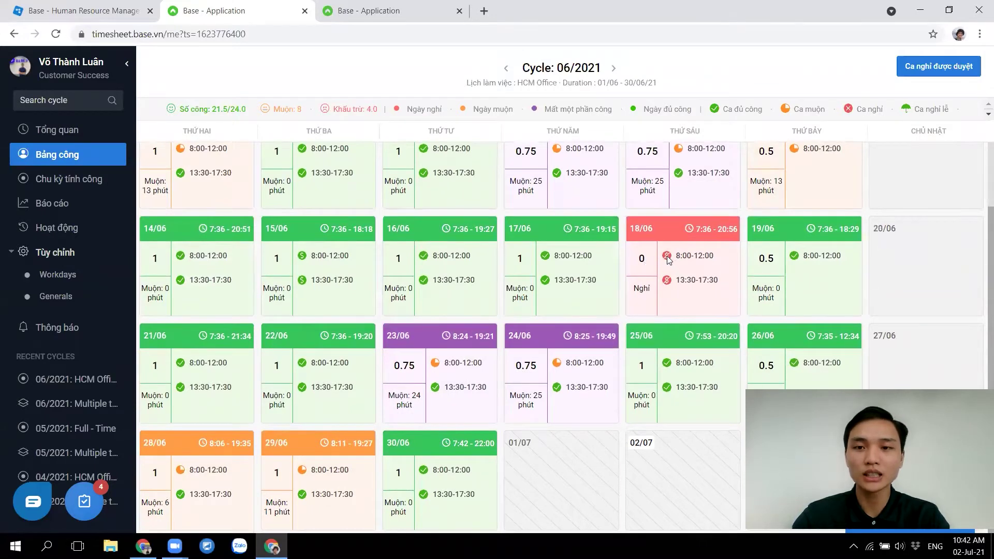
left_click(667, 260)
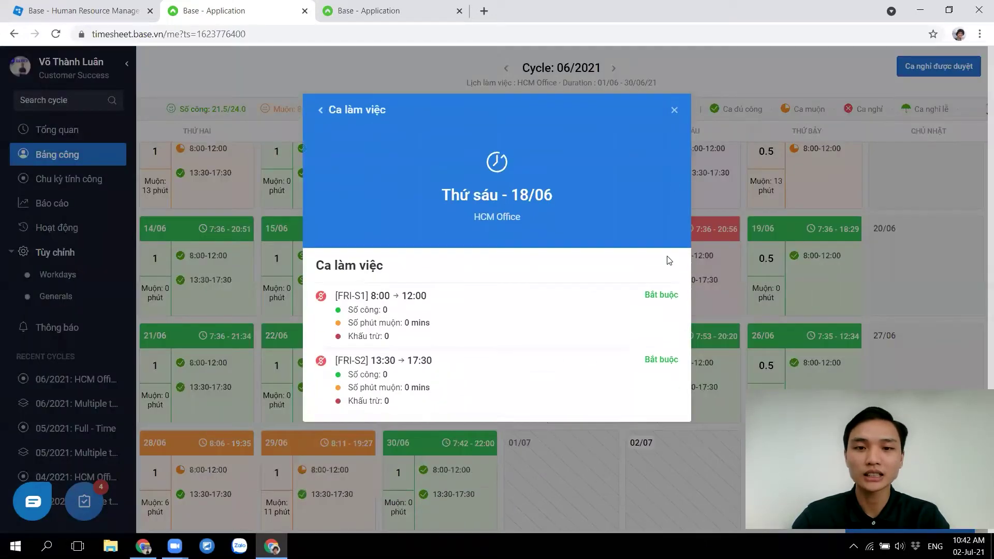
left_click(674, 109)
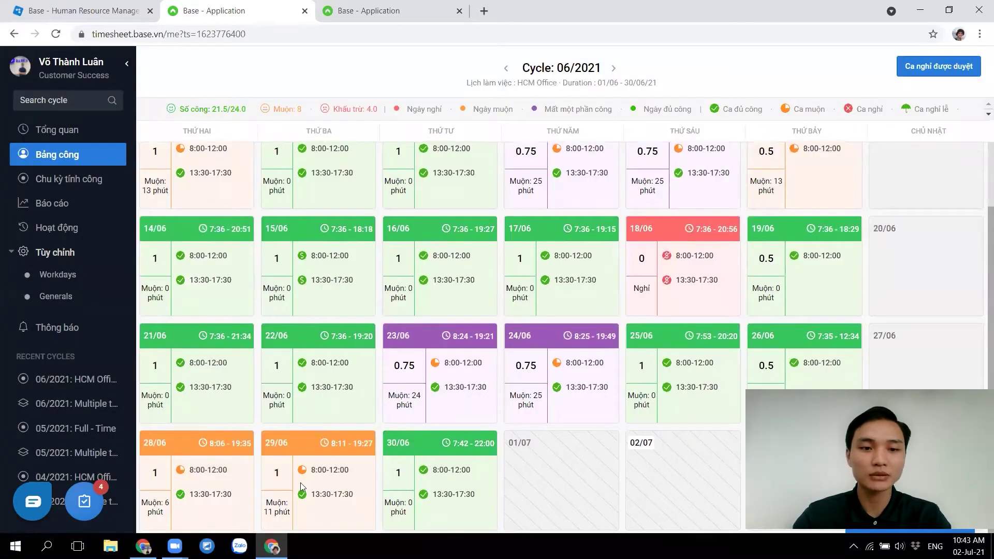
Step: Examine the late minutes and workday credit for 29/06 and the cycle's deduction total (Khấu trừ)
left_click_drag(268, 502, 288, 515)
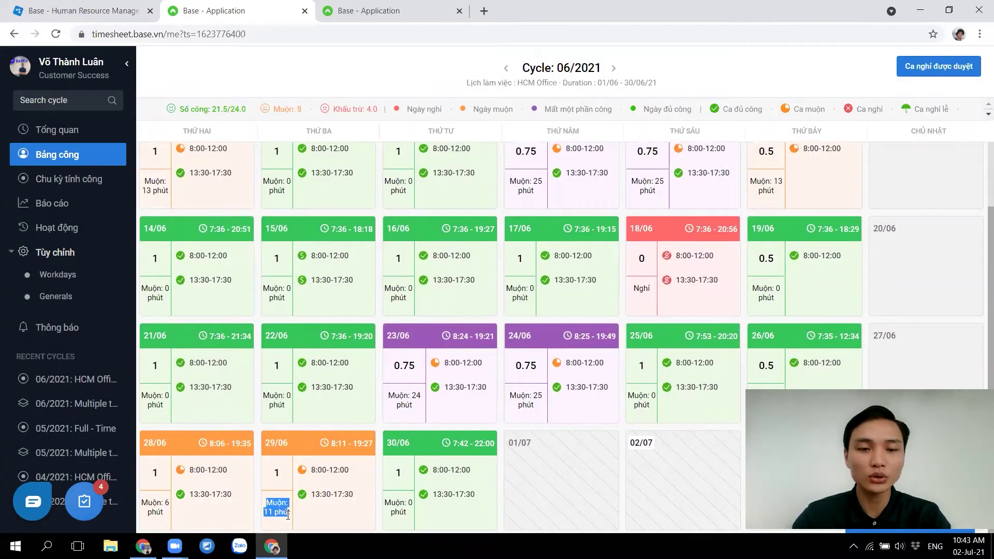
left_click(281, 508)
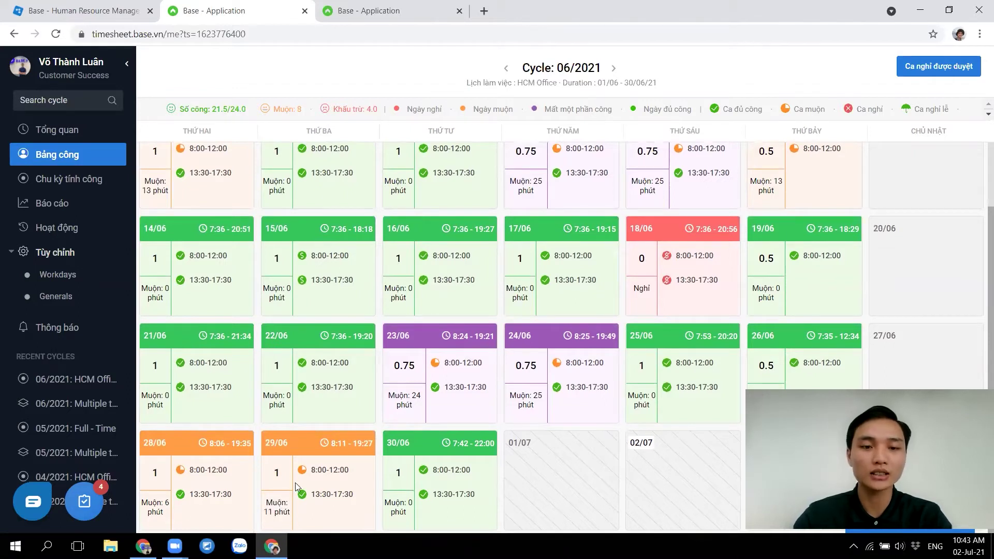
left_click(274, 474)
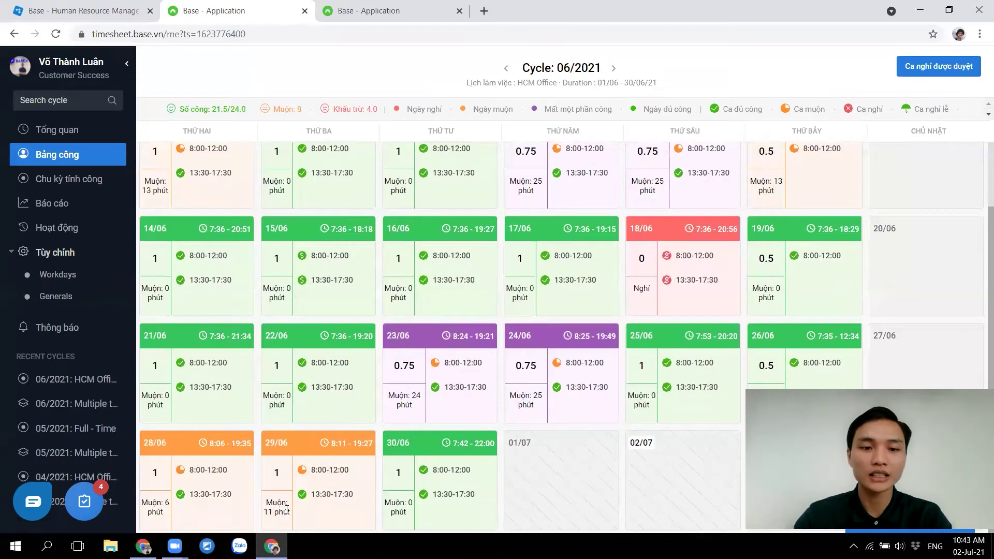
scroll(160, 376, "up", 3)
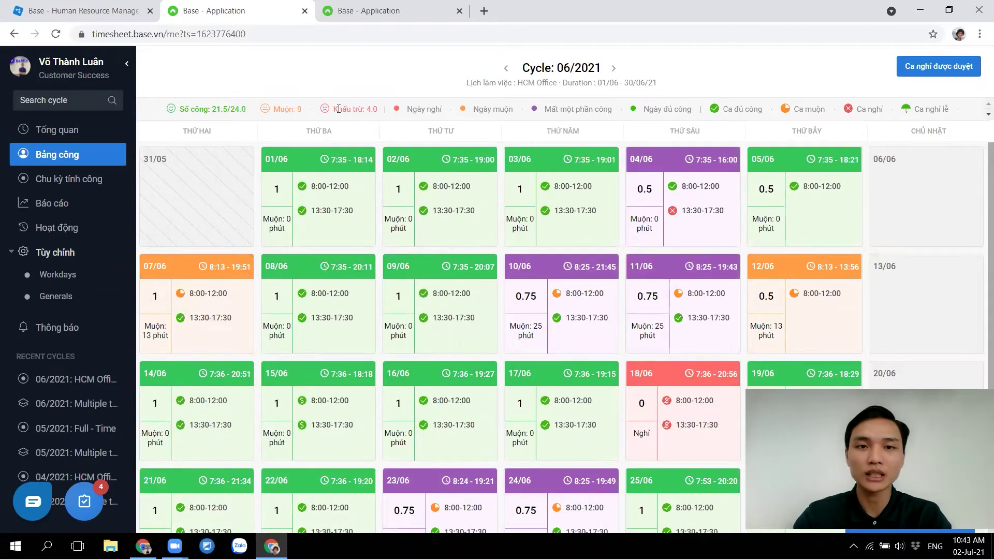
left_click_drag(335, 107, 379, 109)
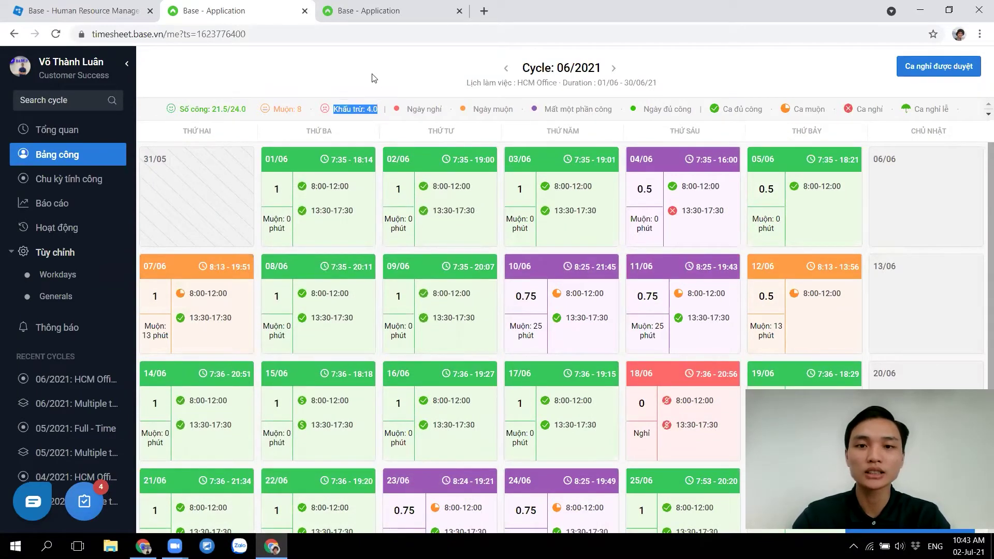
left_click(374, 78)
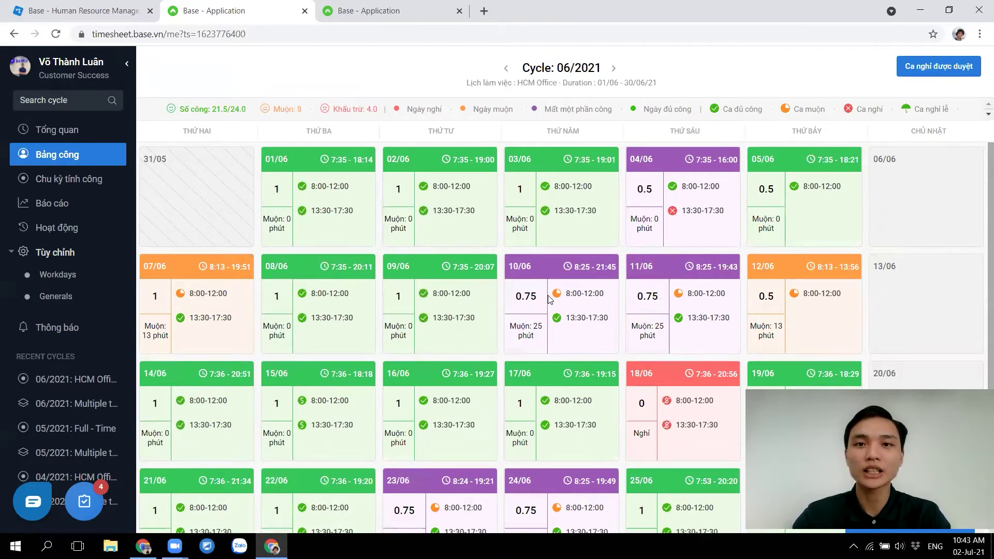
Step: Switch to Base HRM and review the HCM Office work schedule's general settings, weekly shifts and available shift types for Monday's first shift
left_click(105, 4)
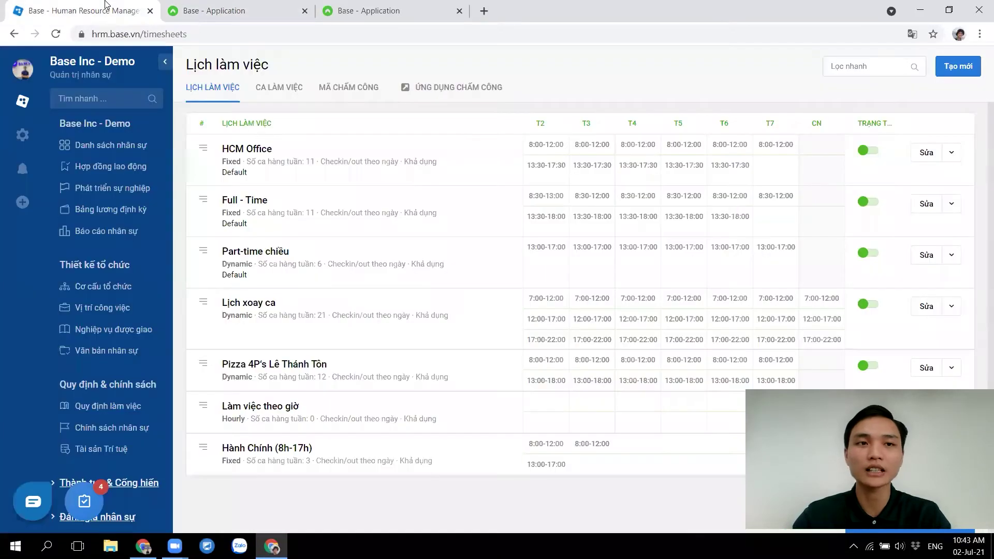
scroll(112, 298, "down", 4)
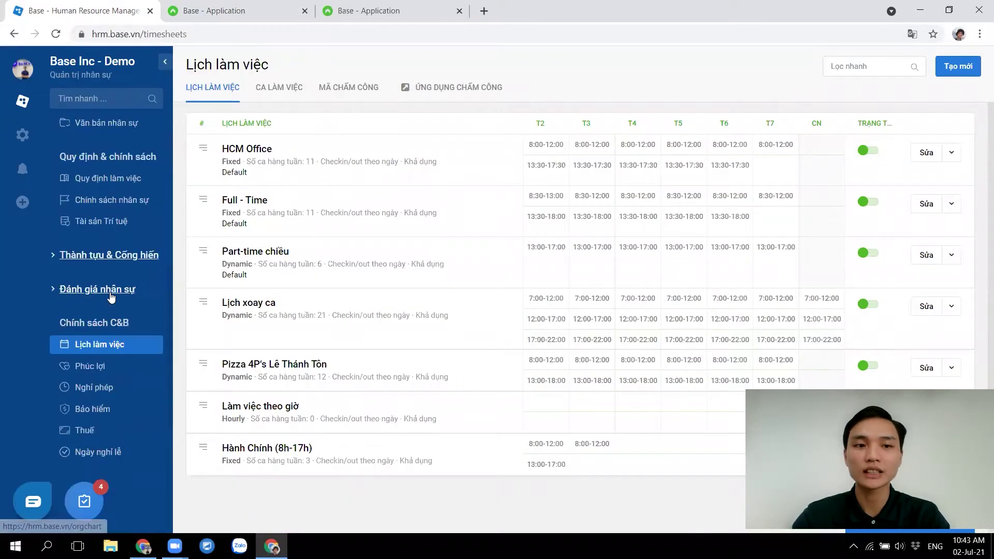
left_click(89, 350)
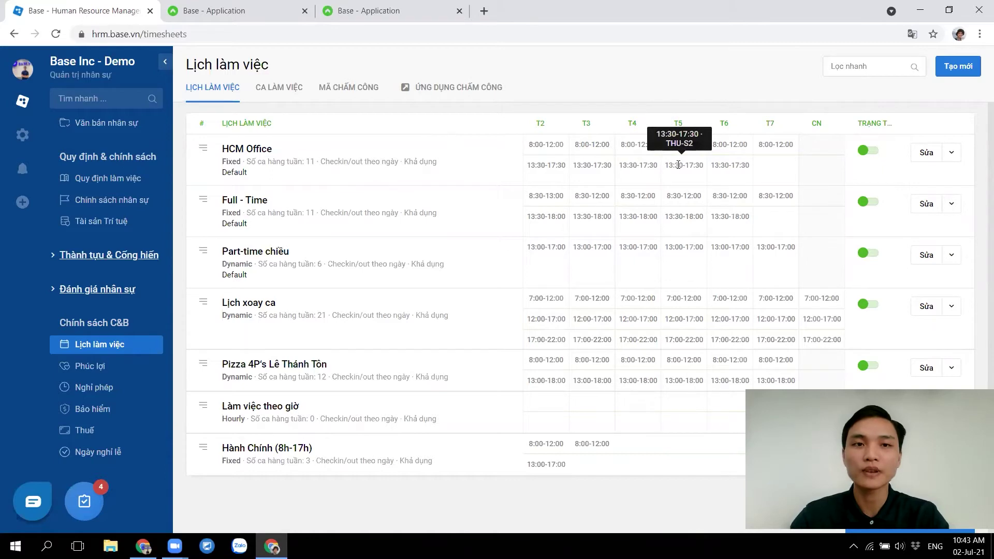
left_click(921, 154)
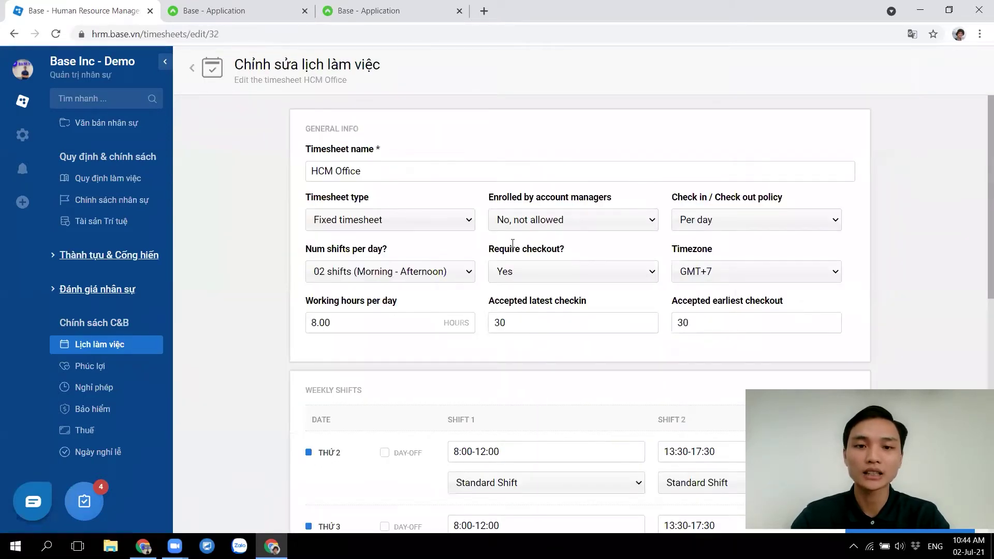
scroll(513, 244, "down", 3)
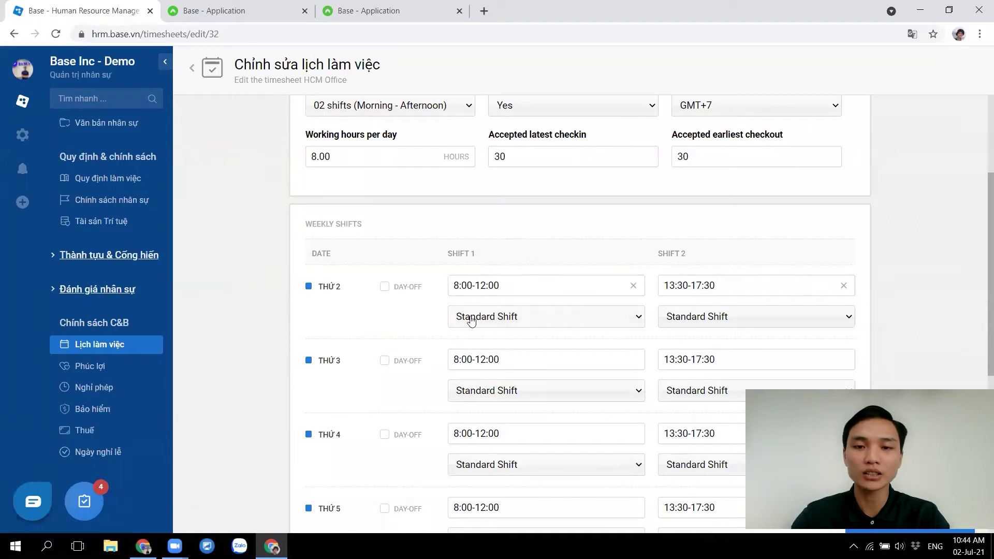
left_click(535, 318)
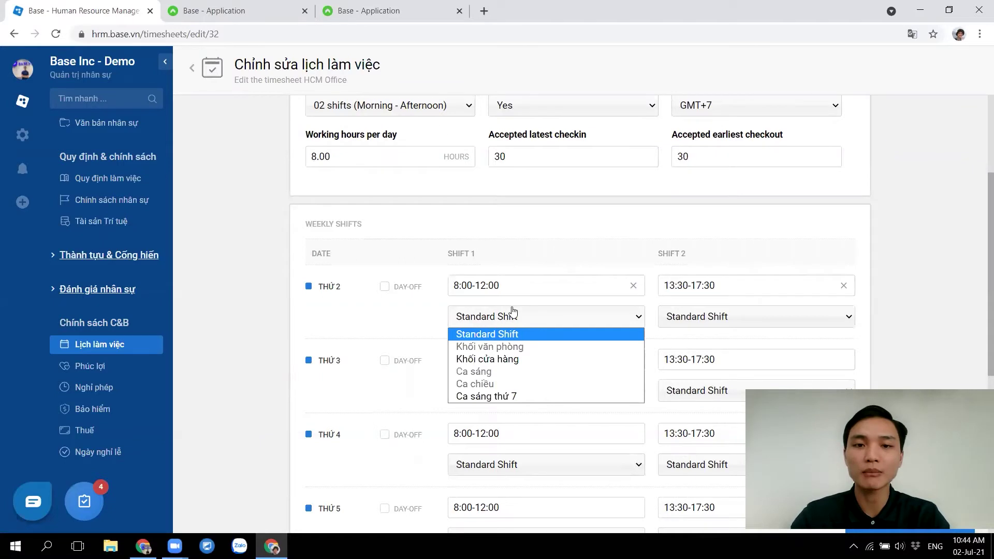
left_click(437, 318)
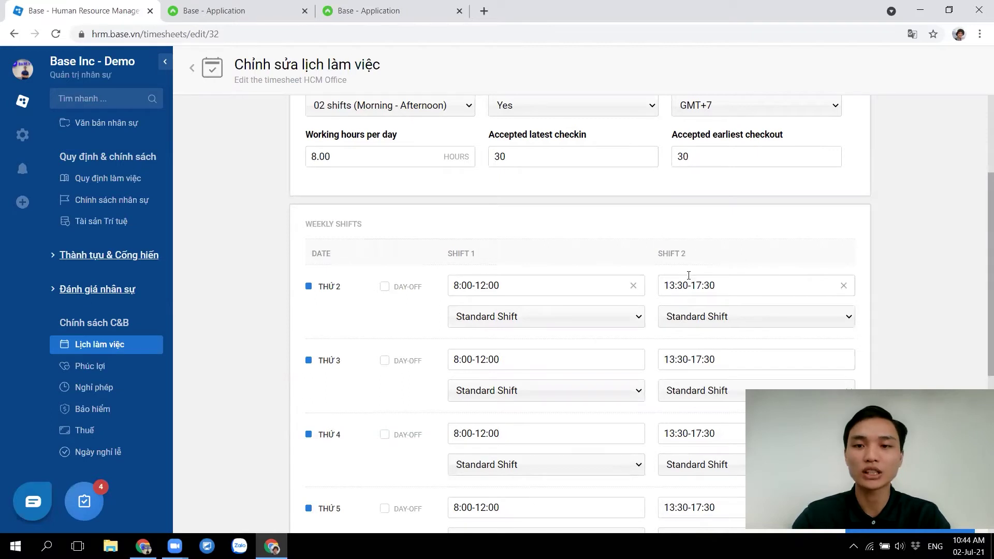
scroll(346, 269, "up", 3)
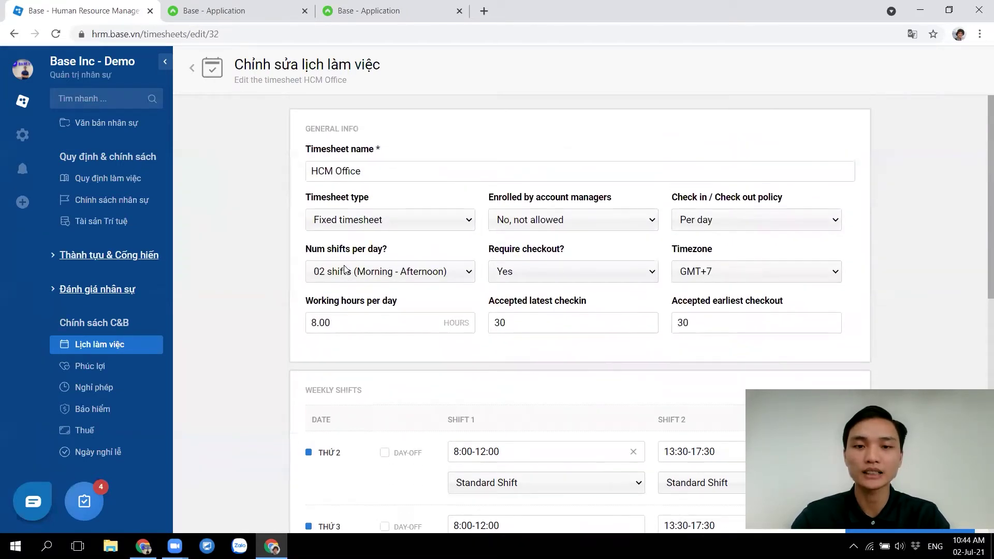
left_click(201, 75)
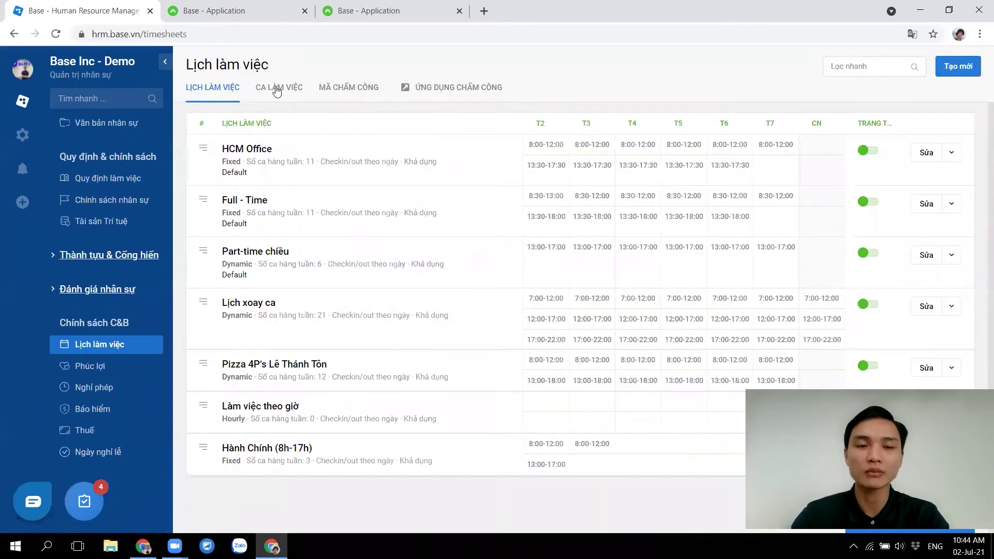
Step: Check the Standard Shift's conversion point in the list of work shifts and return to the work schedules
left_click(277, 91)
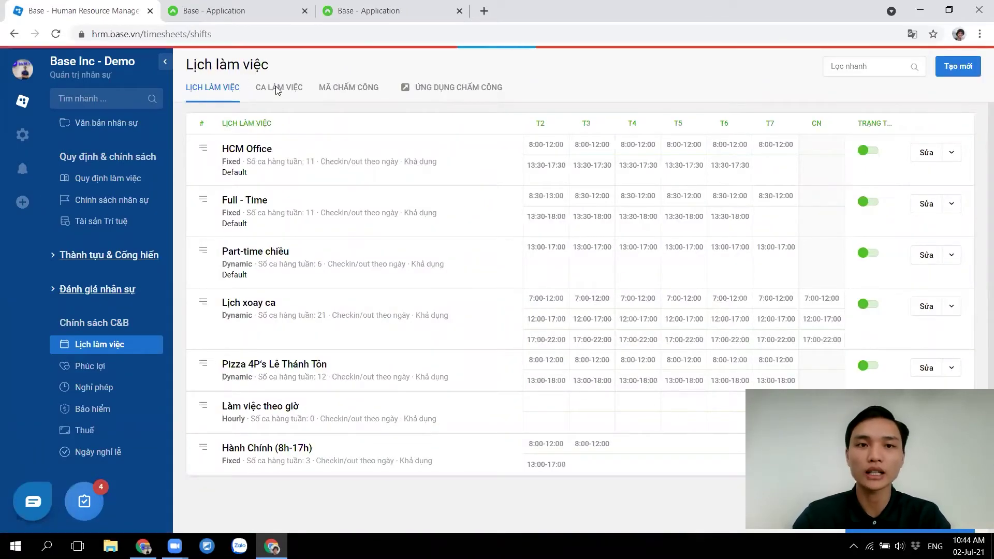
left_click_drag(311, 155, 226, 149)
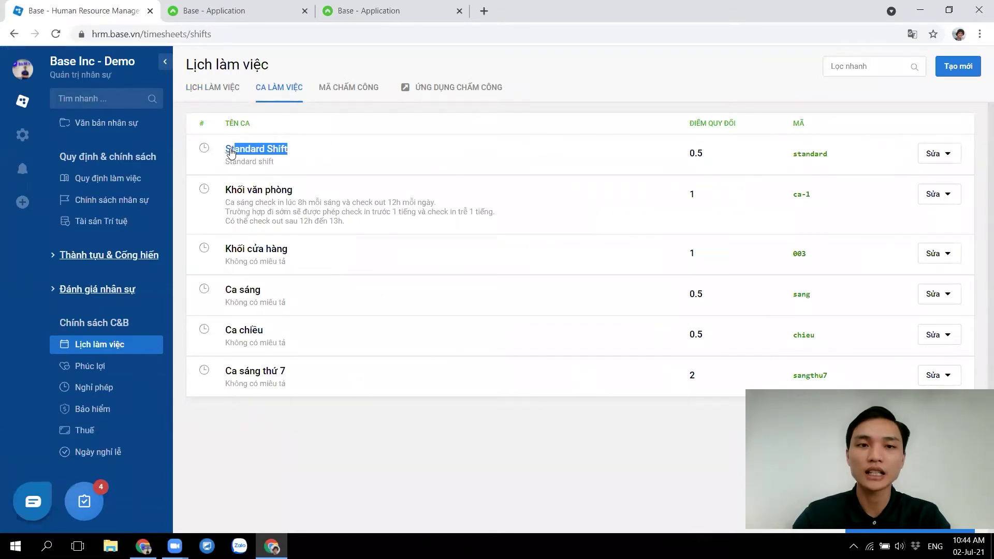
double_click(694, 152)
left_click(718, 159)
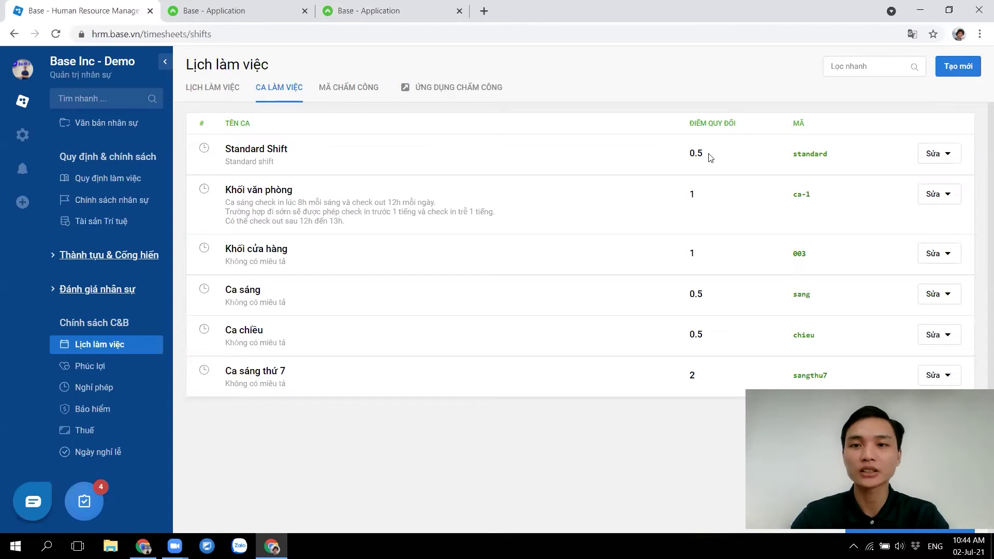
left_click_drag(705, 154, 688, 159)
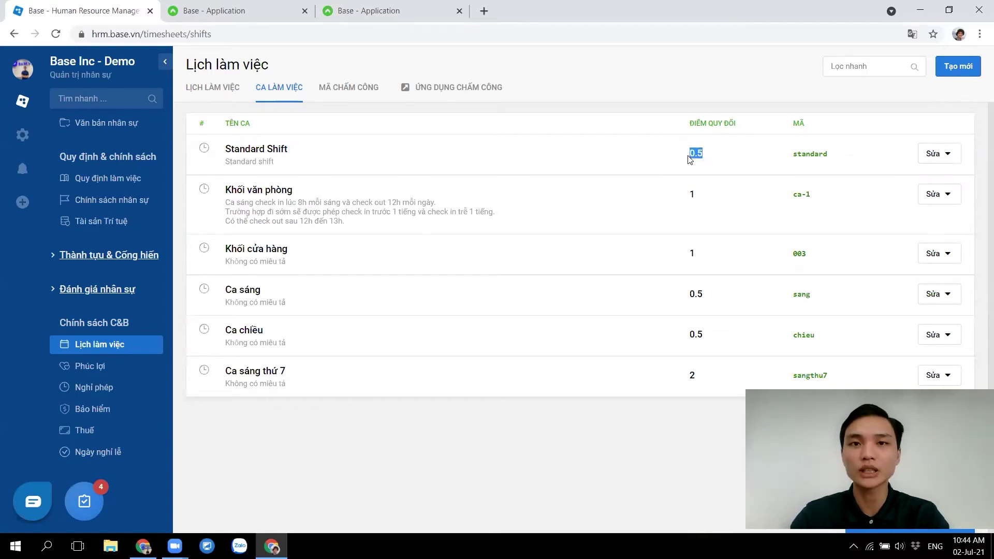
left_click(682, 159)
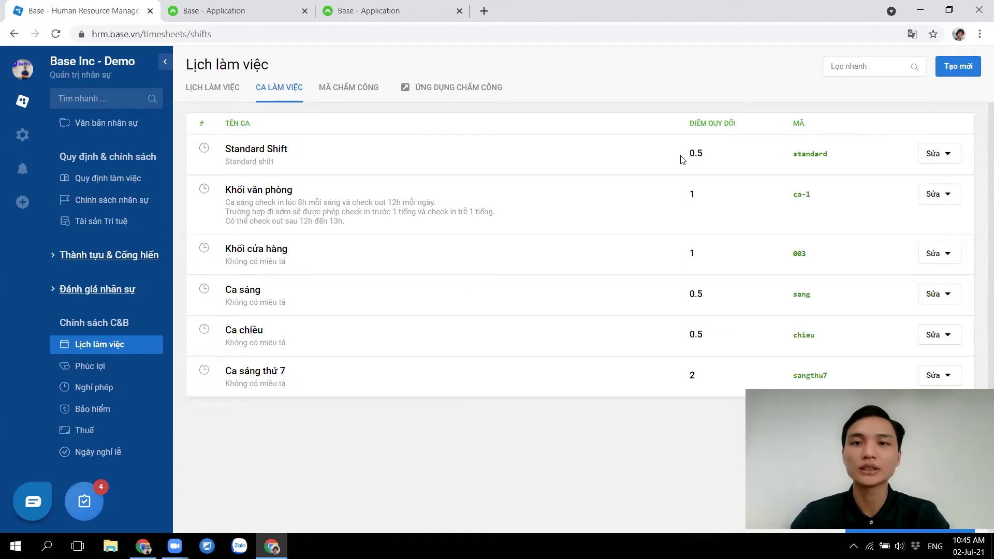
left_click_drag(683, 155, 710, 158)
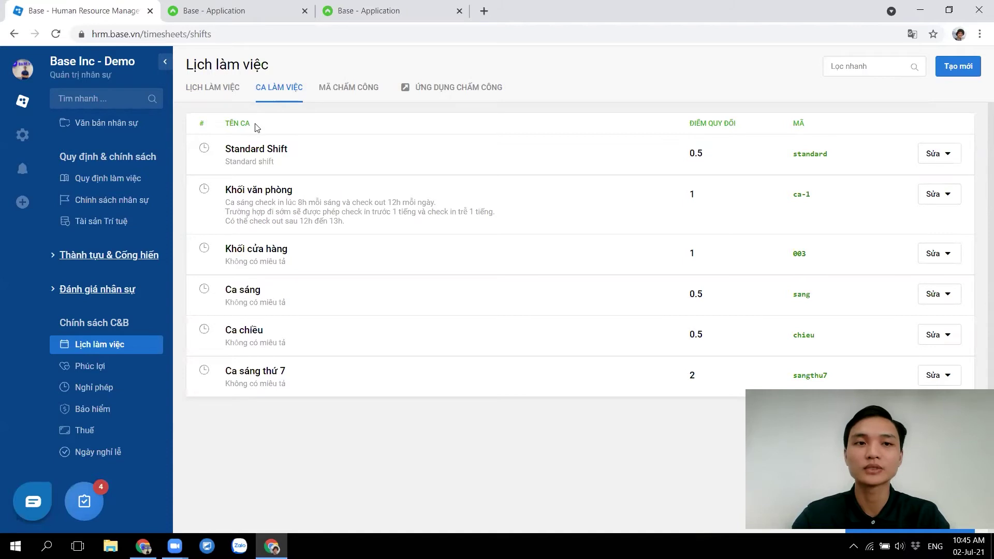
left_click(208, 88)
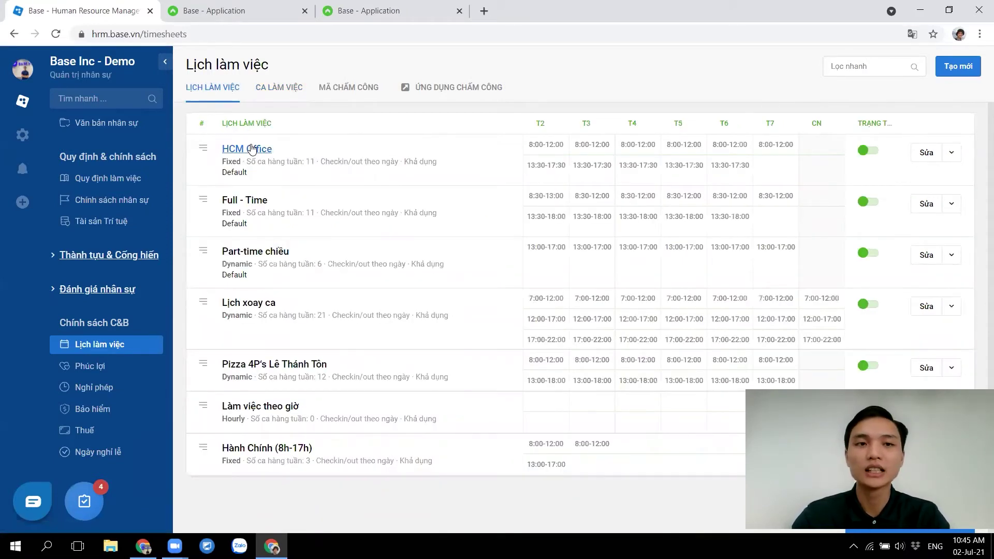
Step: Switch to Base Timesheet and view the is_late formula in the formula definitions of the HCM Office workday settings
left_click(250, 5)
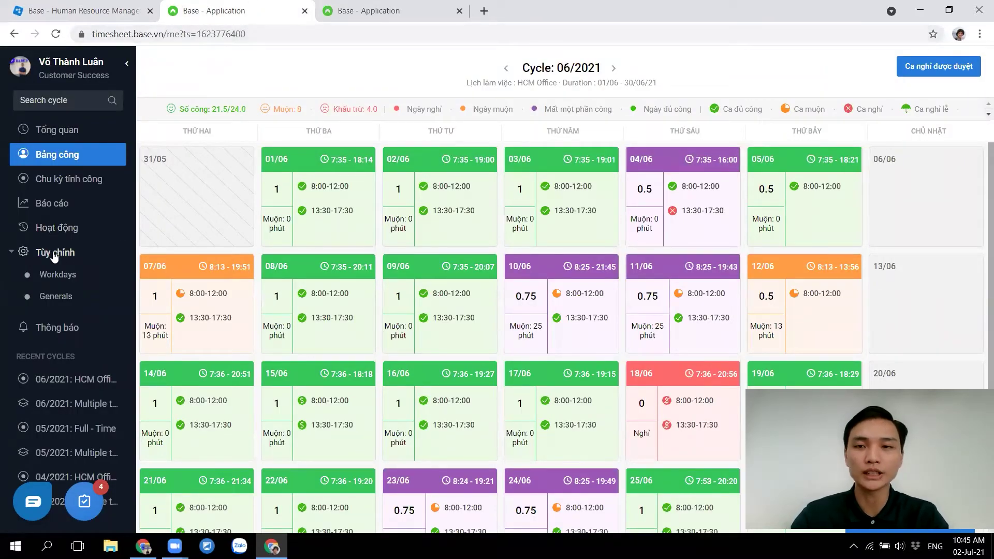
left_click(52, 277)
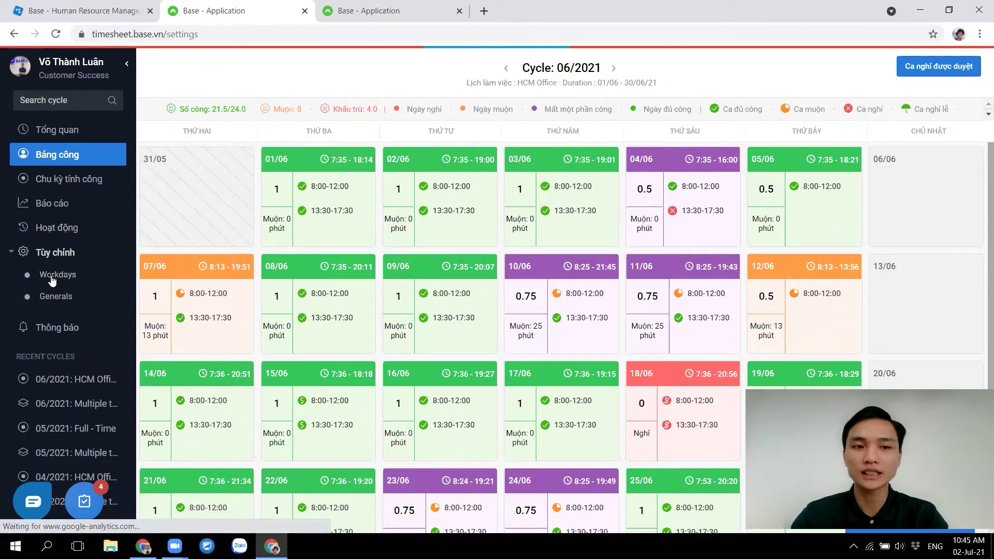
left_click(215, 65)
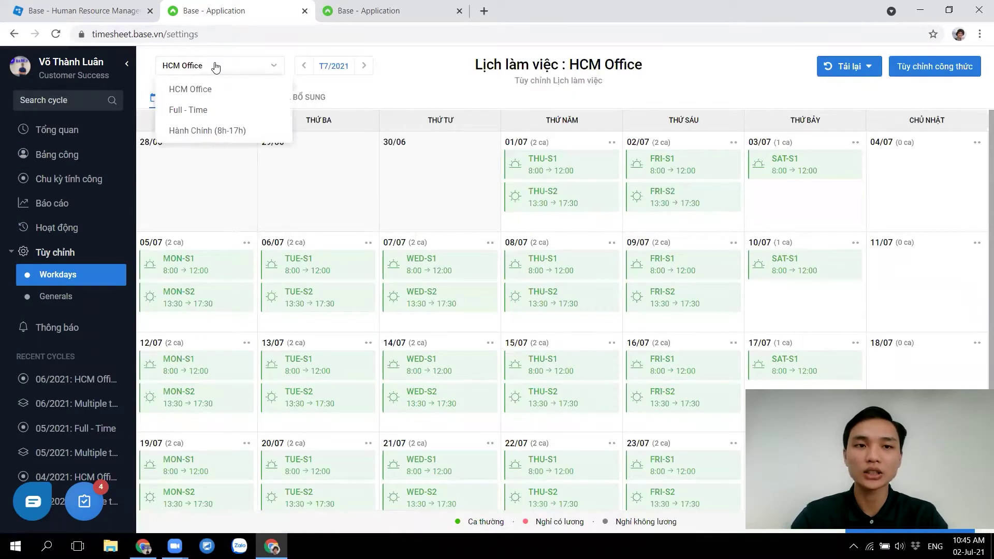
left_click(193, 91)
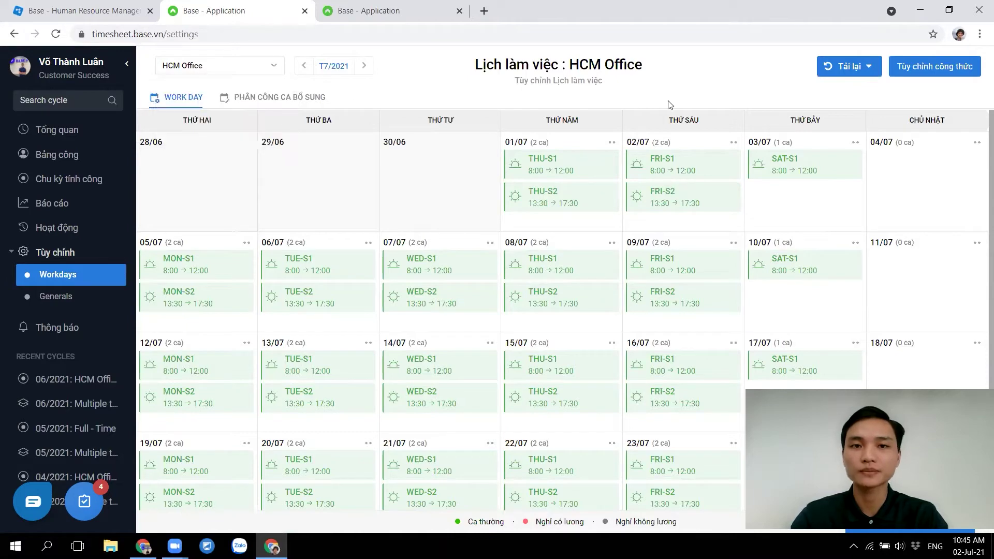
left_click(934, 73)
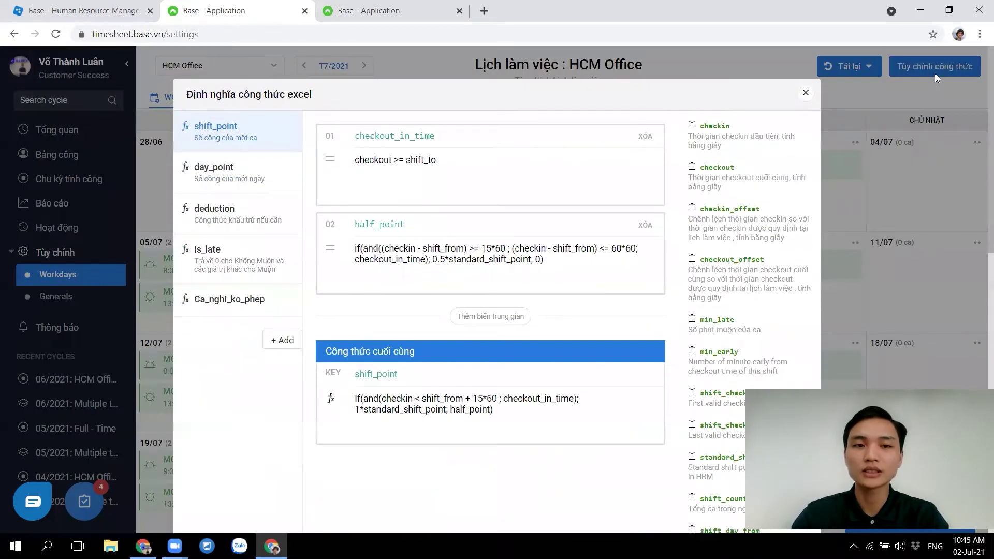
left_click(208, 254)
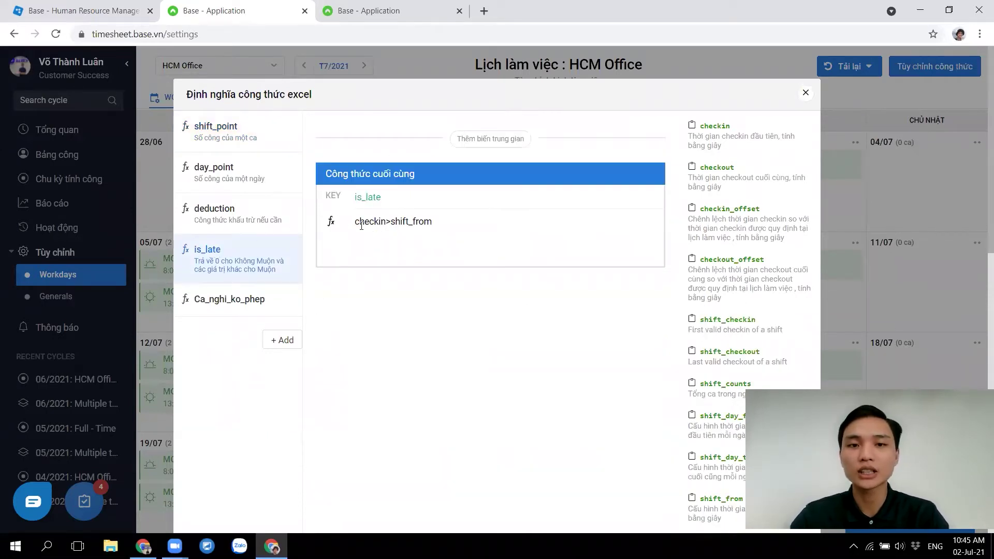
Step: Examine the two terms of the is_late formula, checkin>shift_from, and look through the list of available variables
left_click_drag(385, 222, 350, 225)
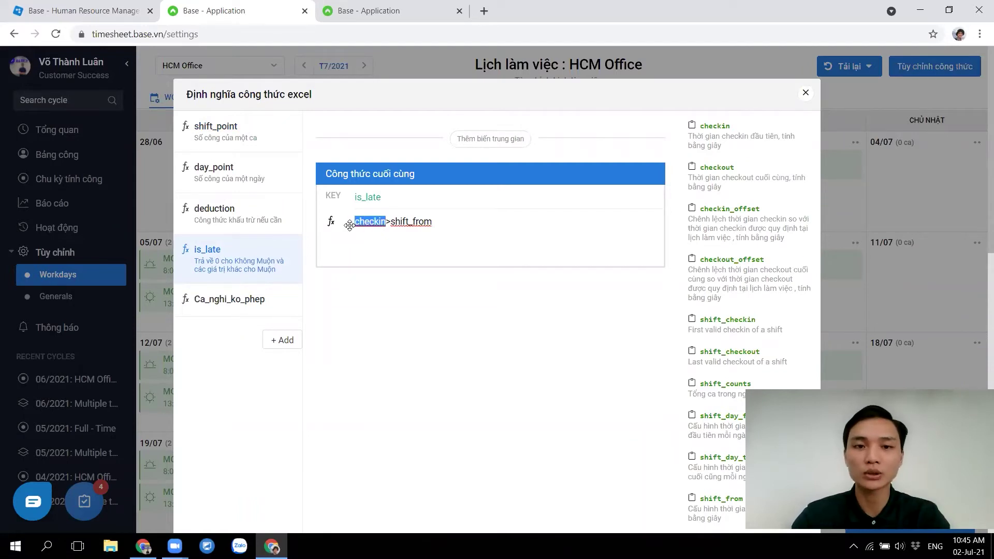
left_click_drag(434, 222, 392, 223)
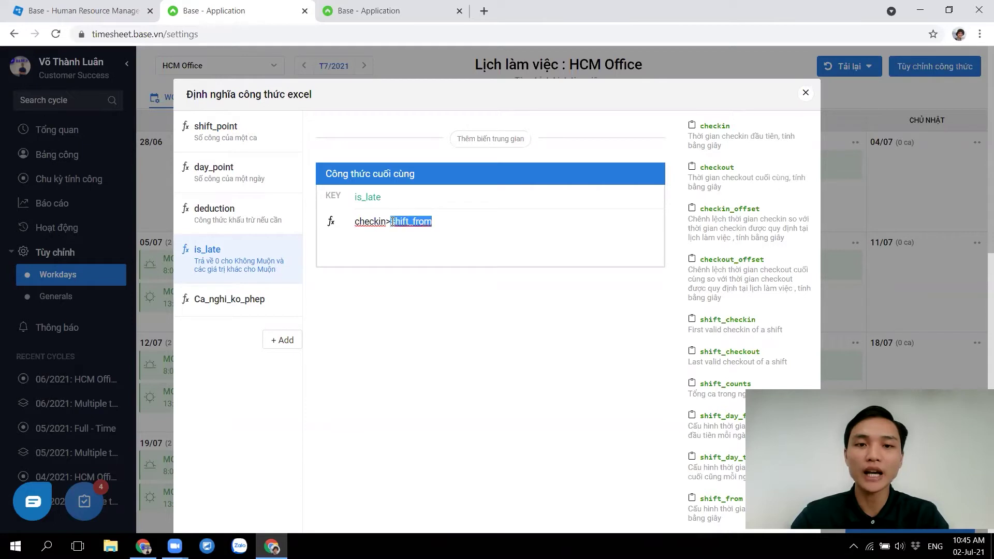
left_click(473, 218)
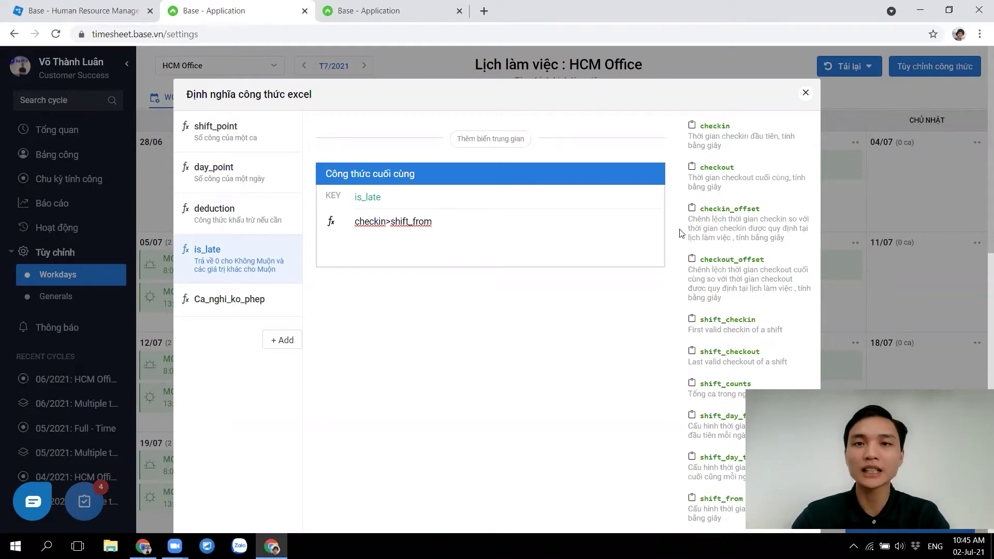
scroll(731, 272, "down", 7)
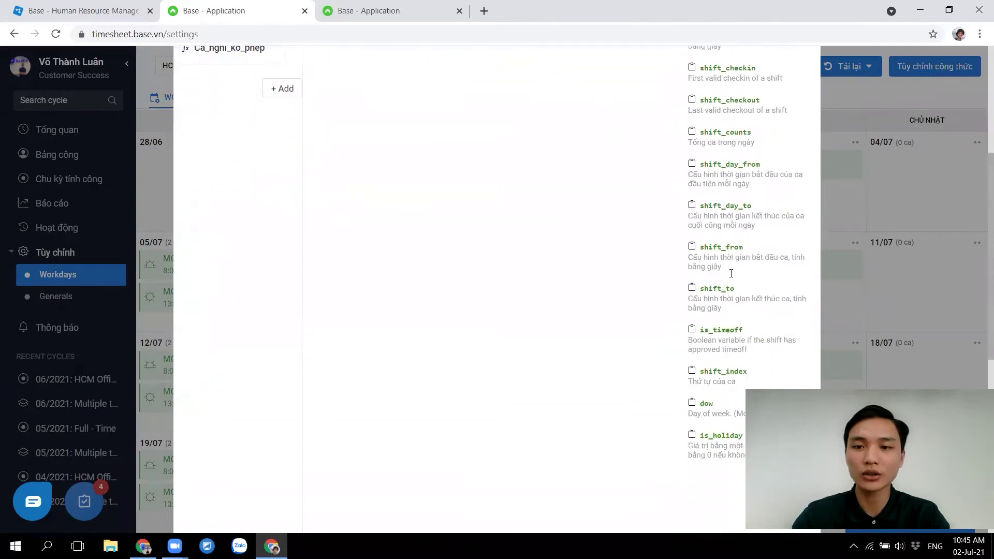
scroll(717, 222, "up", 7)
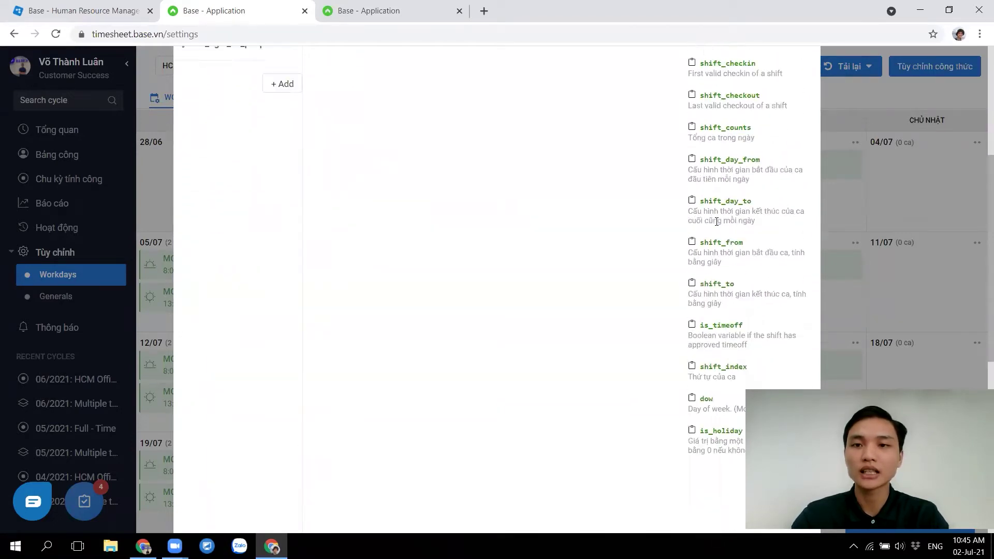
scroll(717, 221, "up", 2)
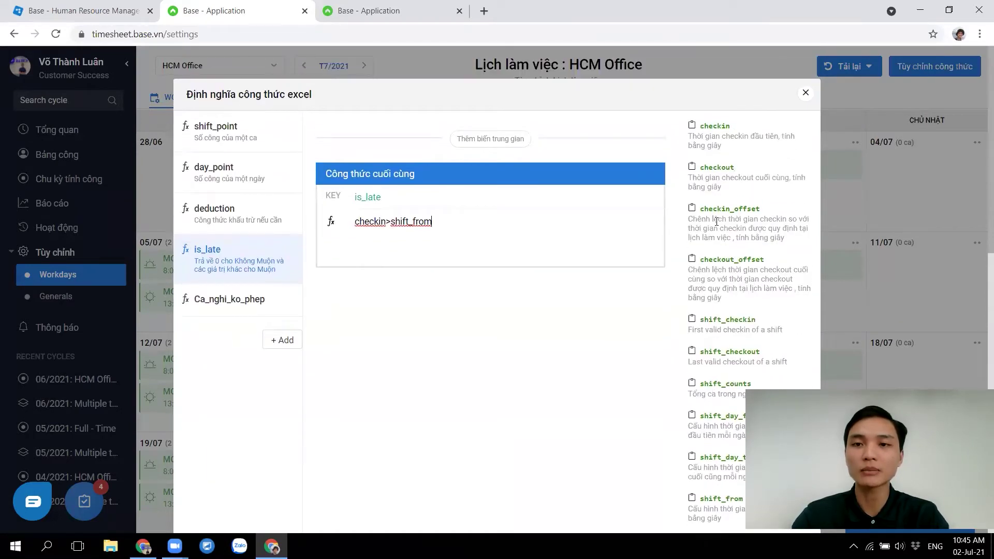
Step: Read the descriptions of the checkin and shift_from variables in the variable reference
left_click_drag(736, 128, 702, 130)
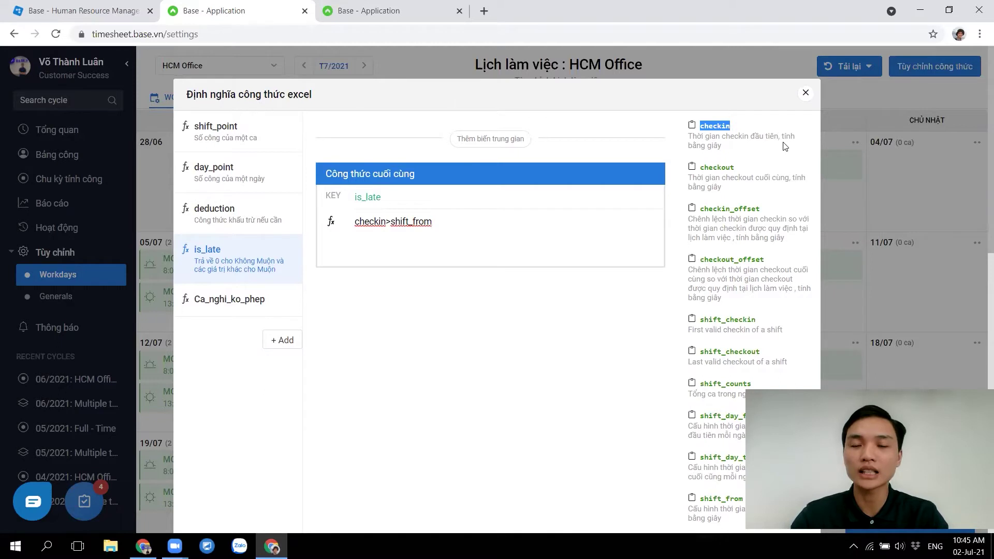
scroll(744, 187, "down", 5)
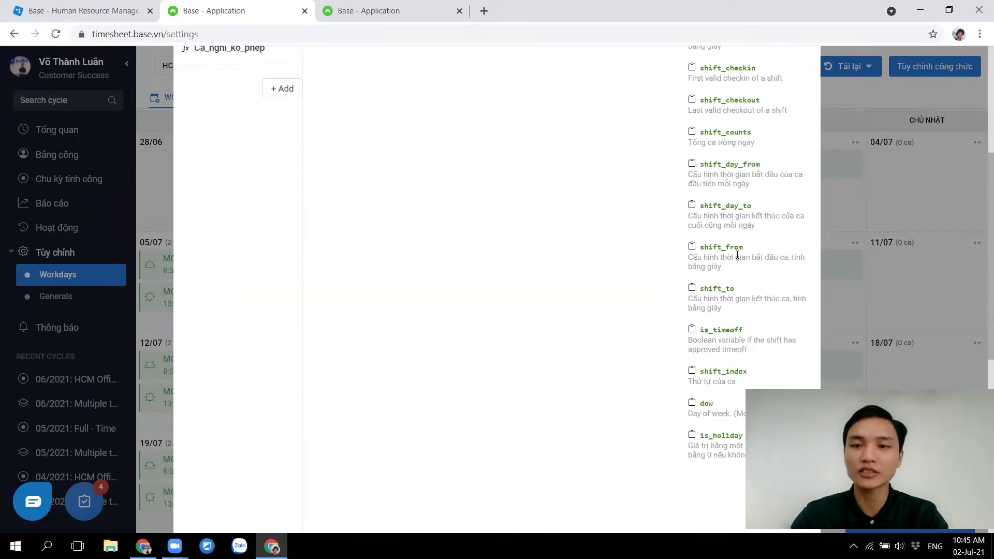
left_click_drag(692, 257, 734, 269)
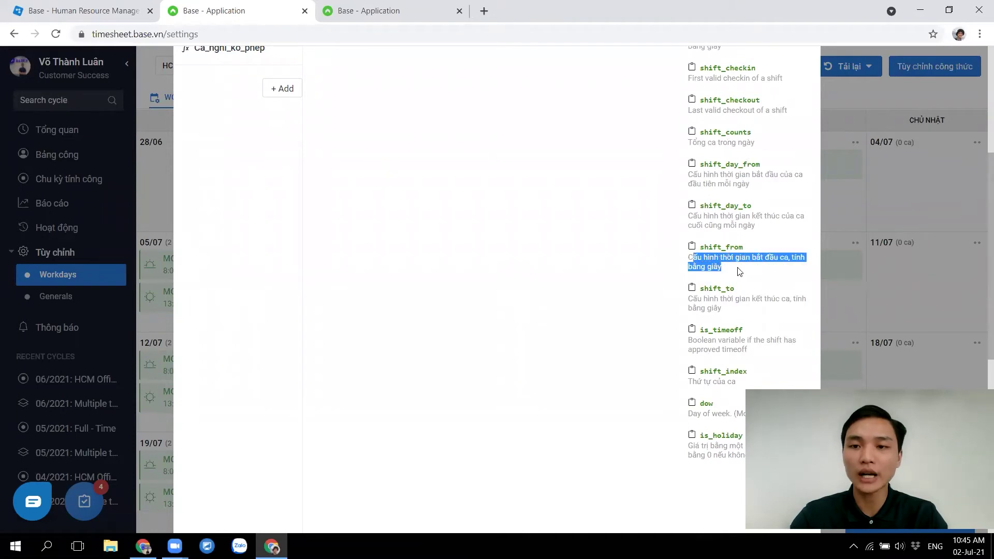
left_click(739, 271)
left_click_drag(728, 270, 686, 257)
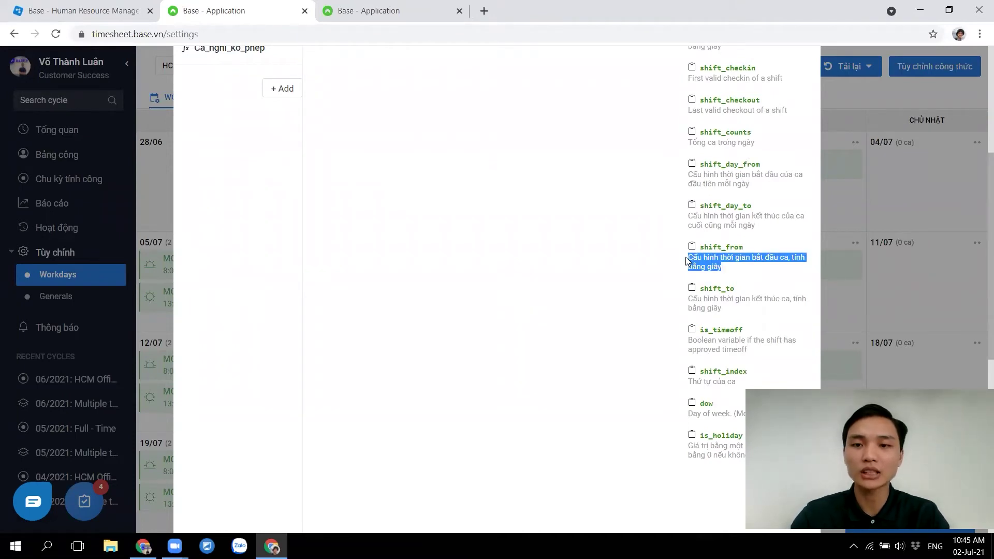
left_click(654, 261)
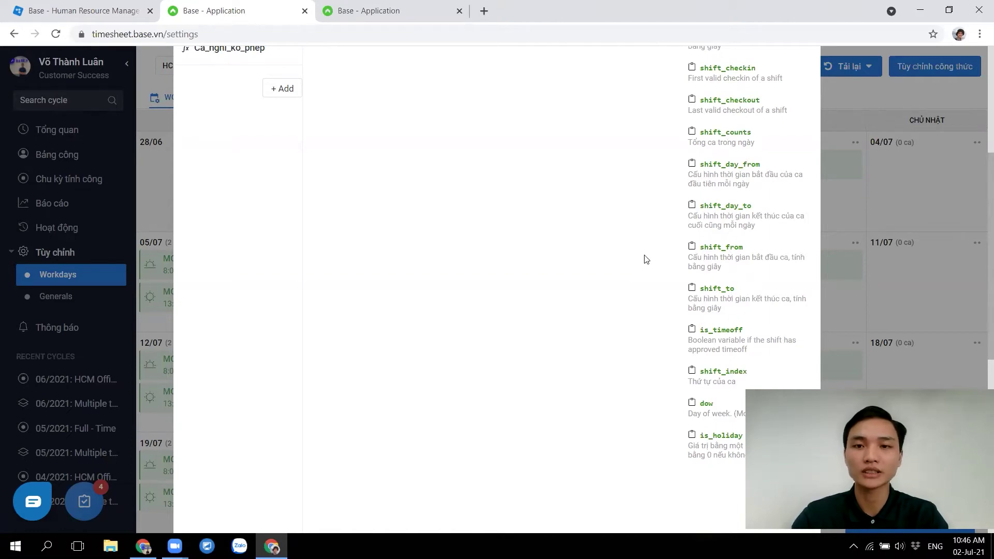
scroll(644, 259, "up", 5)
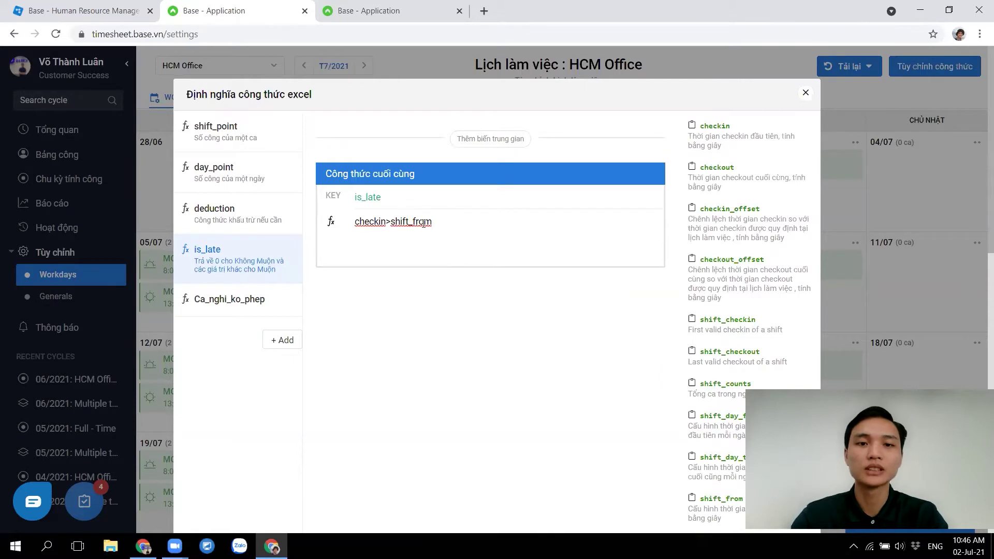
Step: Check the is_late formula's key and save the formula definitions
double_click(366, 197)
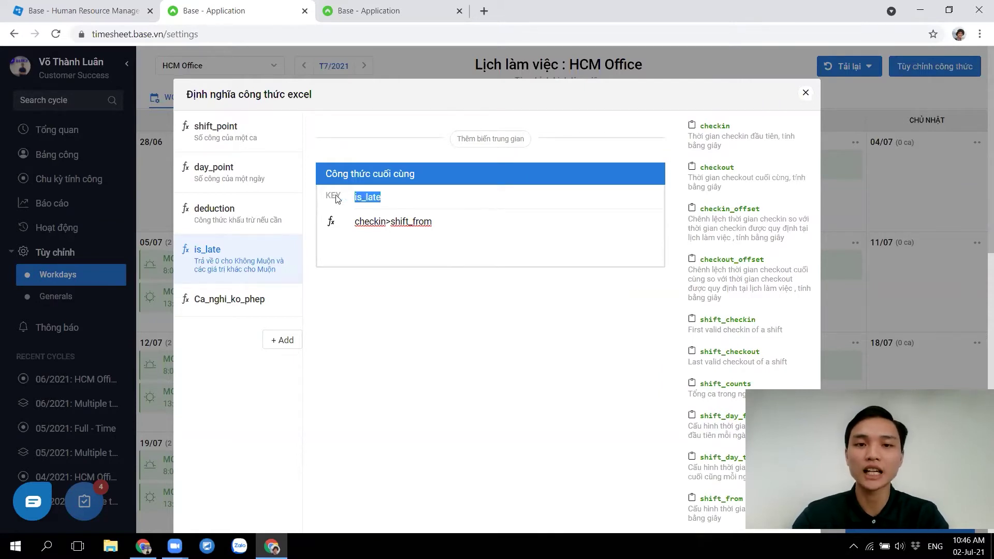
left_click(449, 219)
scroll(497, 278, "down", 5)
key("Escape")
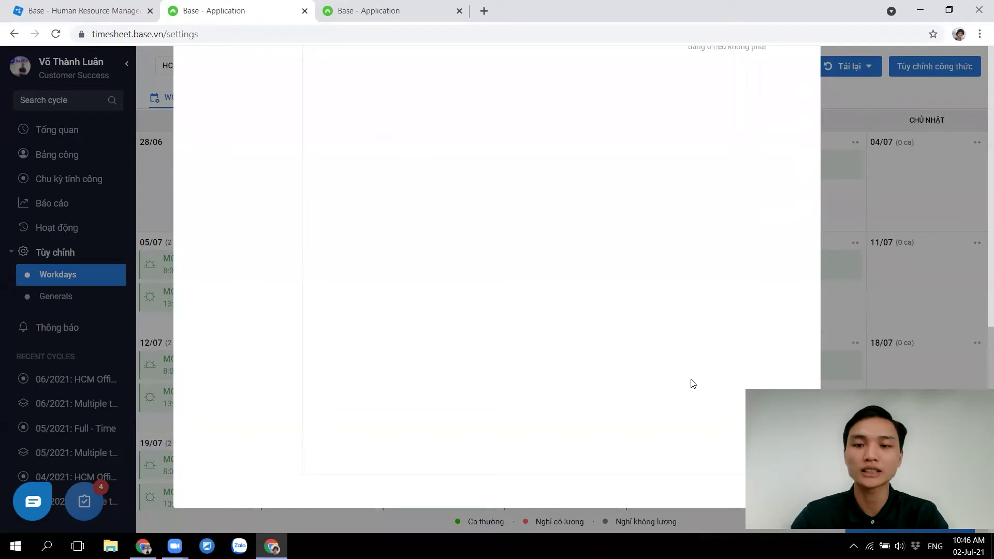
left_click(781, 490)
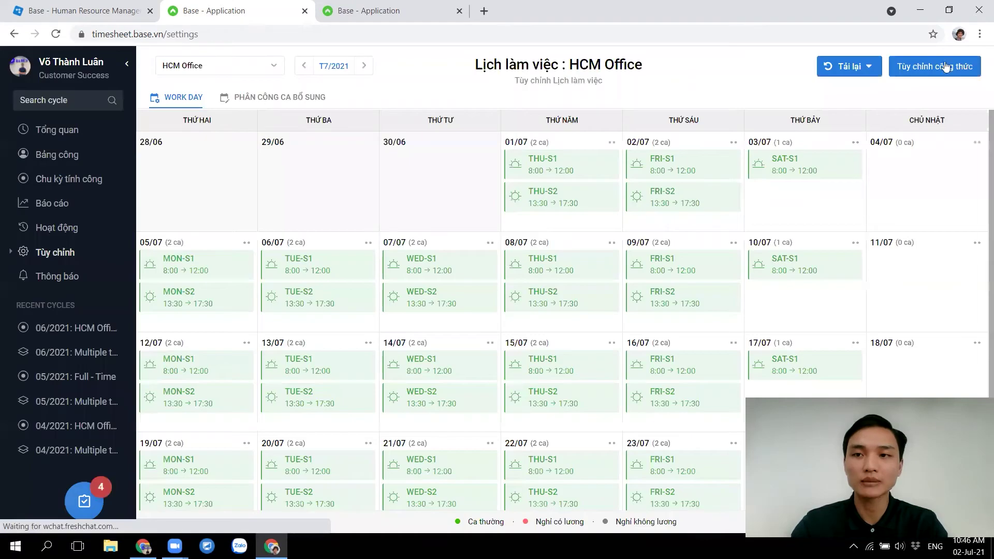
Step: Reopen the formula definitions at the deduction formula and compare it with the lateness timeline in the Google Docs document, returning to Base Timesheet
left_click(943, 66)
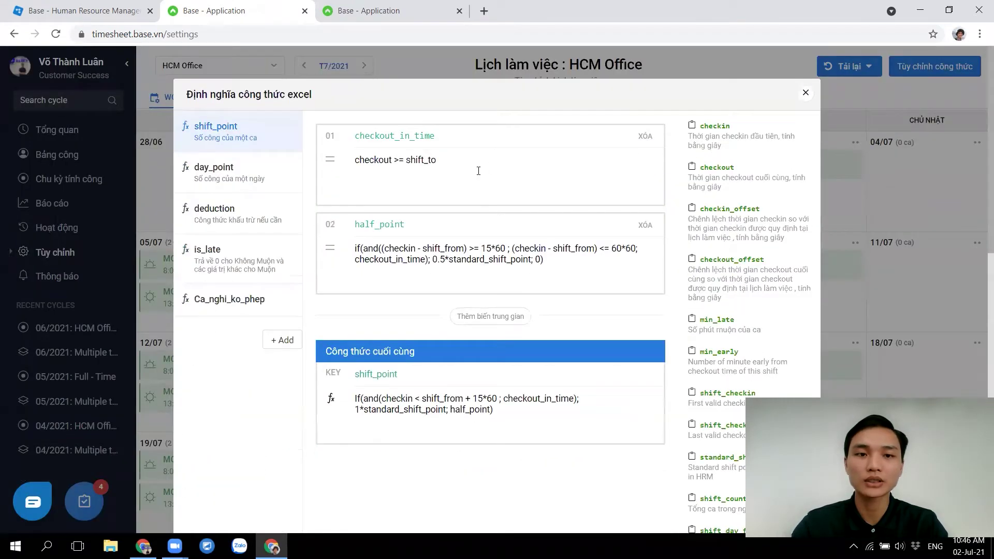
left_click(198, 211)
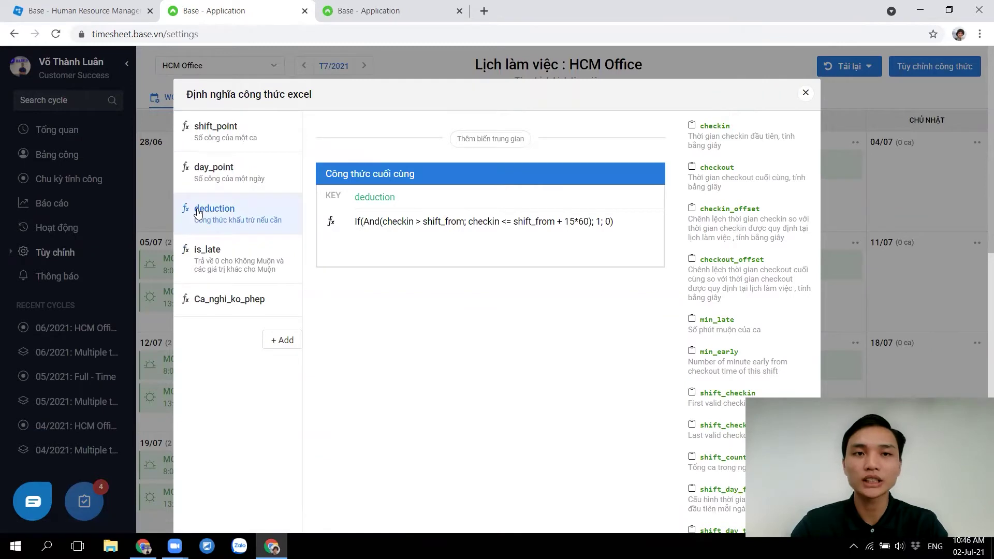
key("alt+Tab")
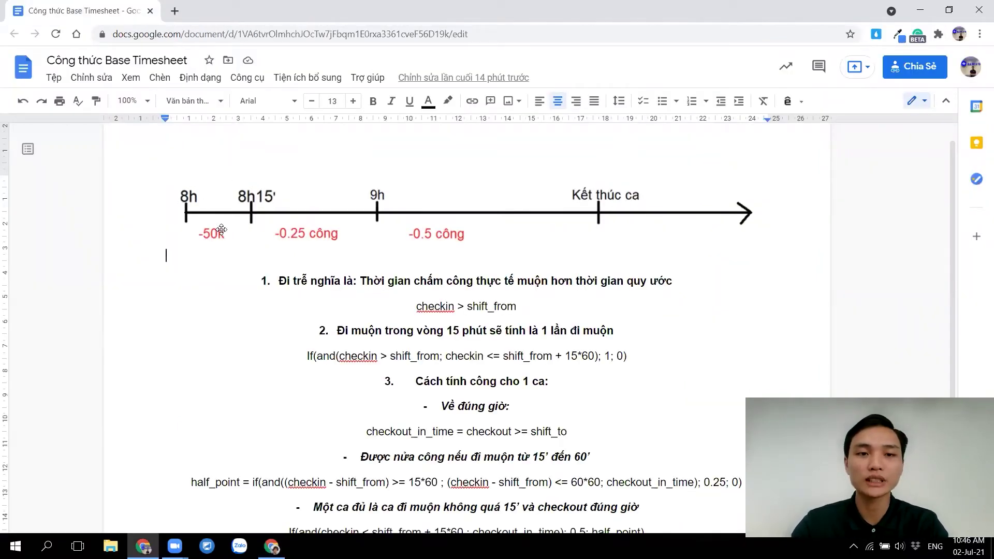
key("alt+Tab")
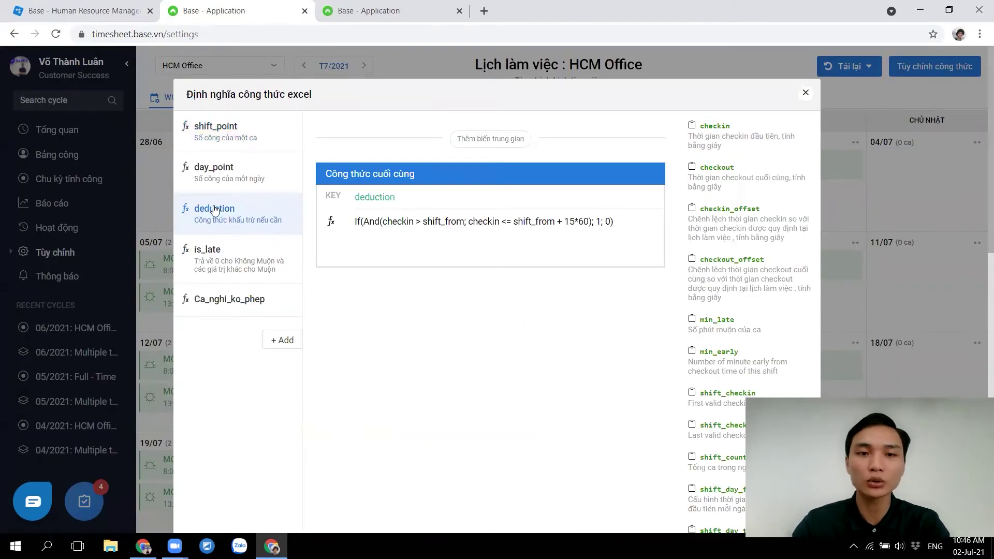
Step: Examine the deduction formula's two check-in conditions, the 15*60 limit and the value returned when both are met
left_click_drag(383, 223, 464, 221)
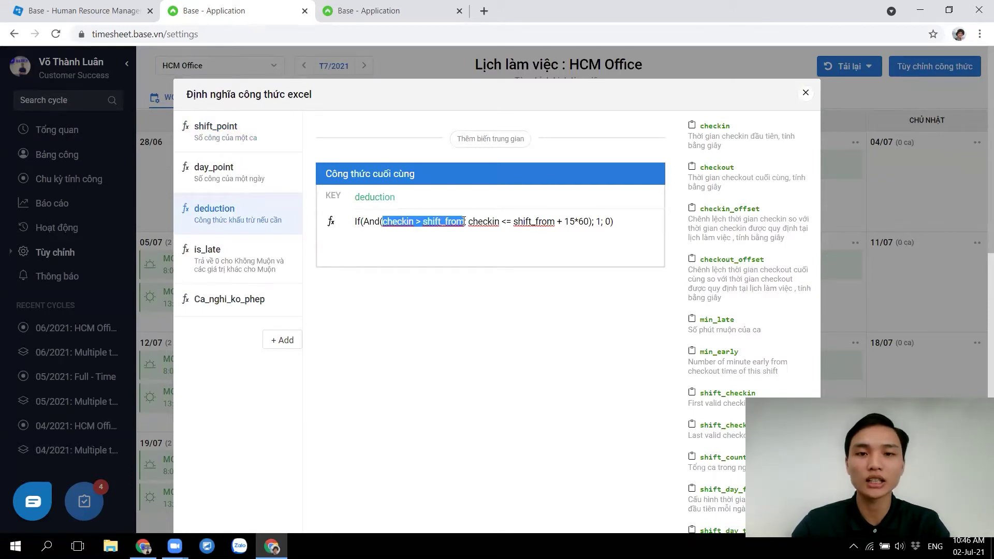
left_click_drag(468, 222, 589, 223)
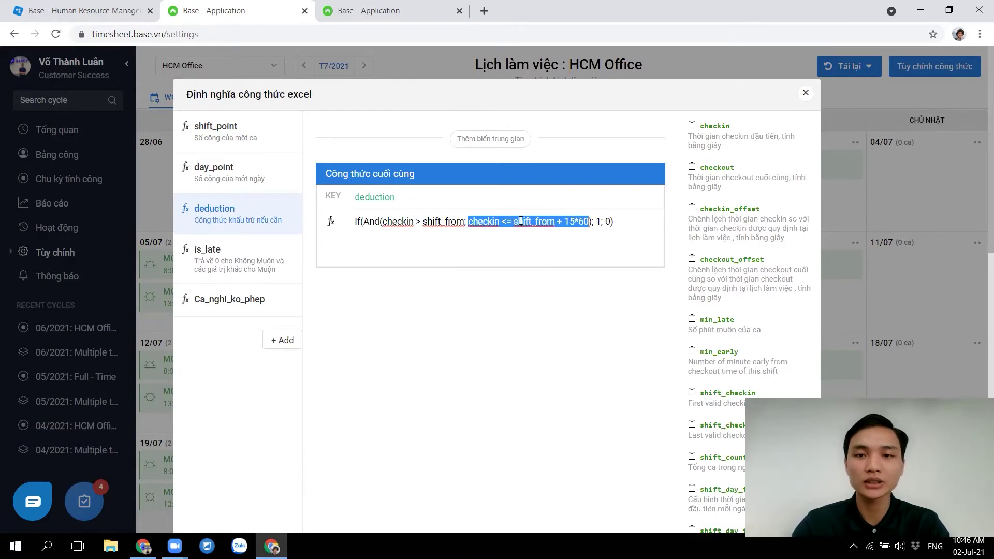
left_click(568, 221)
left_click(588, 222)
type(")")
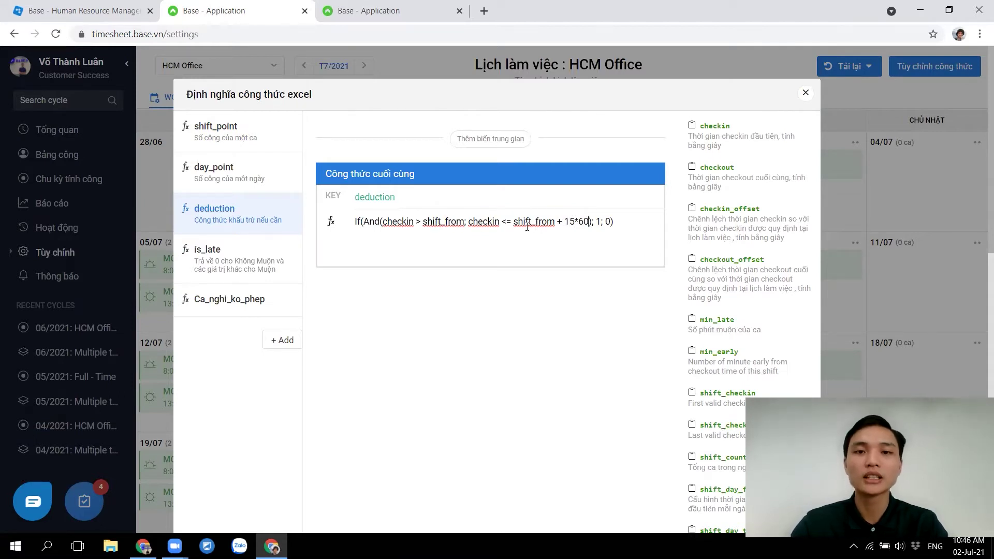
double_click(599, 222)
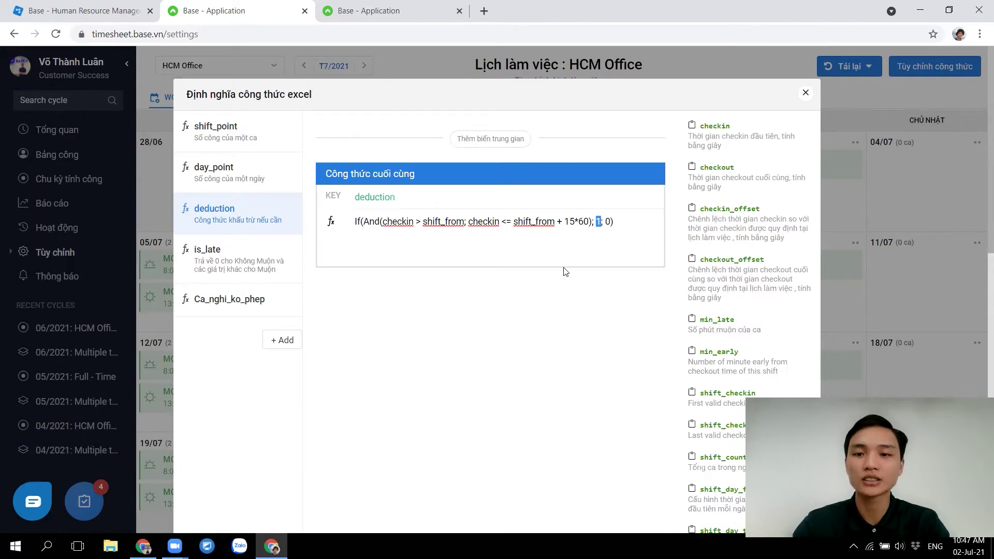
Step: Zoom the page out one level and look over the formula definitions dialog down to its save option
scroll(585, 427, "down", 10)
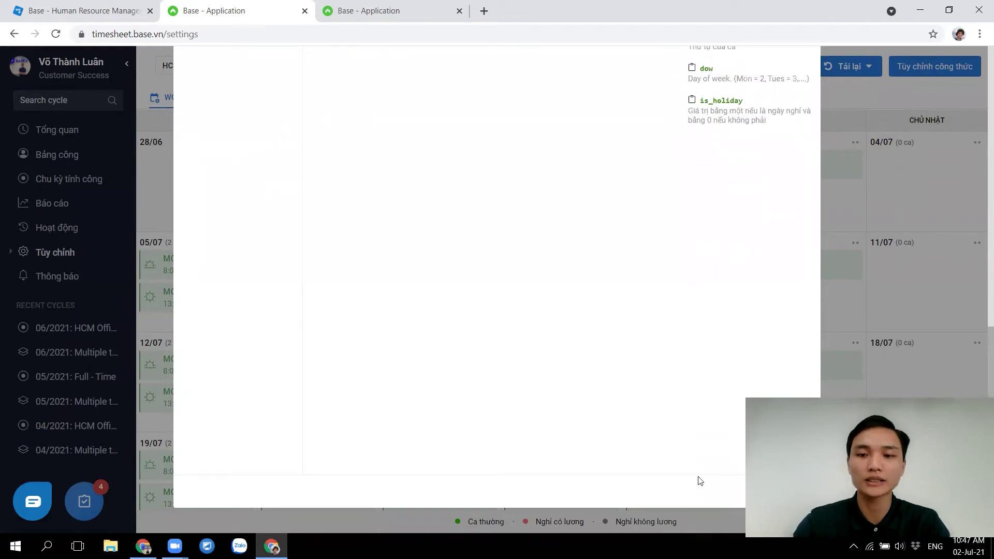
key("ctrl+minus")
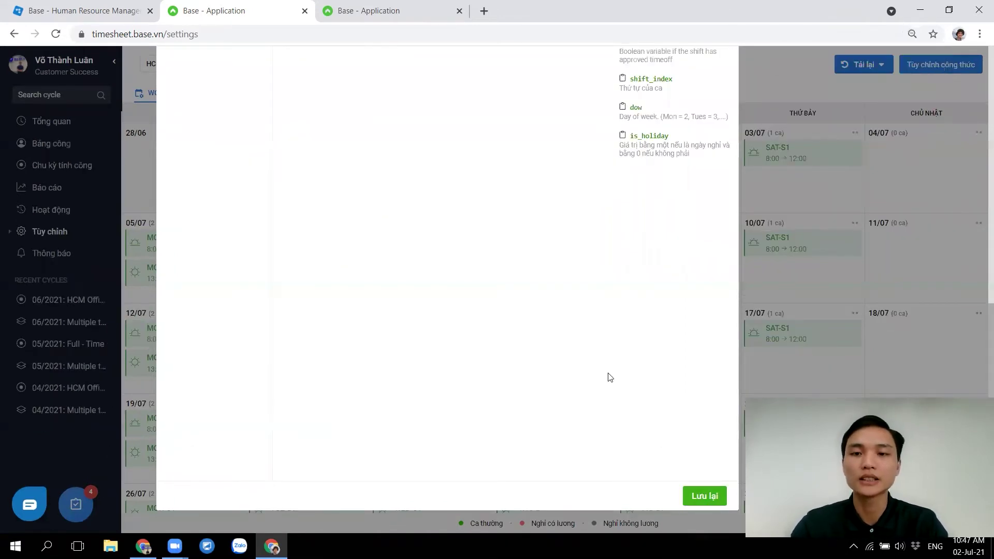
scroll(608, 375, "up", 10)
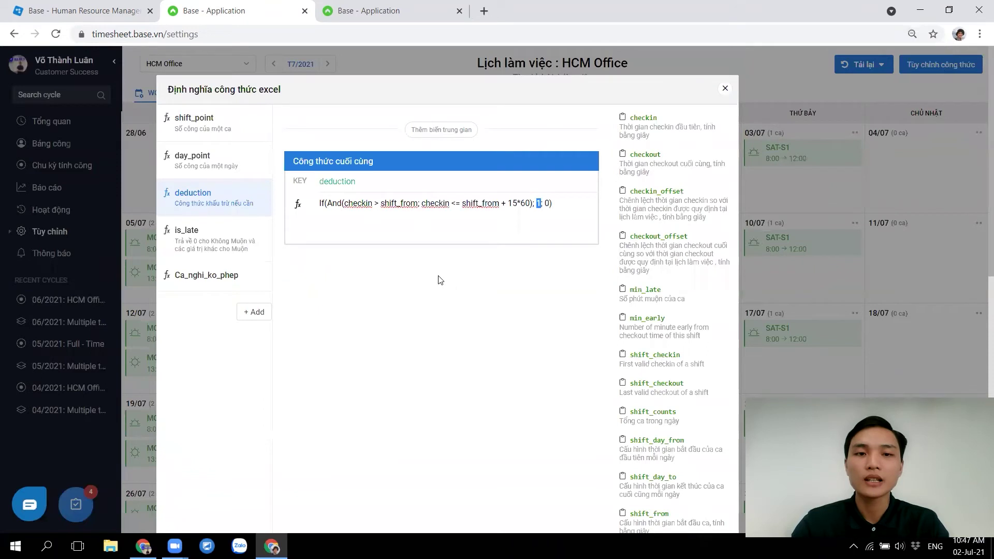
Step: Delete the checkout_in_time and half_point intermediate variables from the shift_point formula and add a new intermediate variable named checkout_in_time
left_click(198, 121)
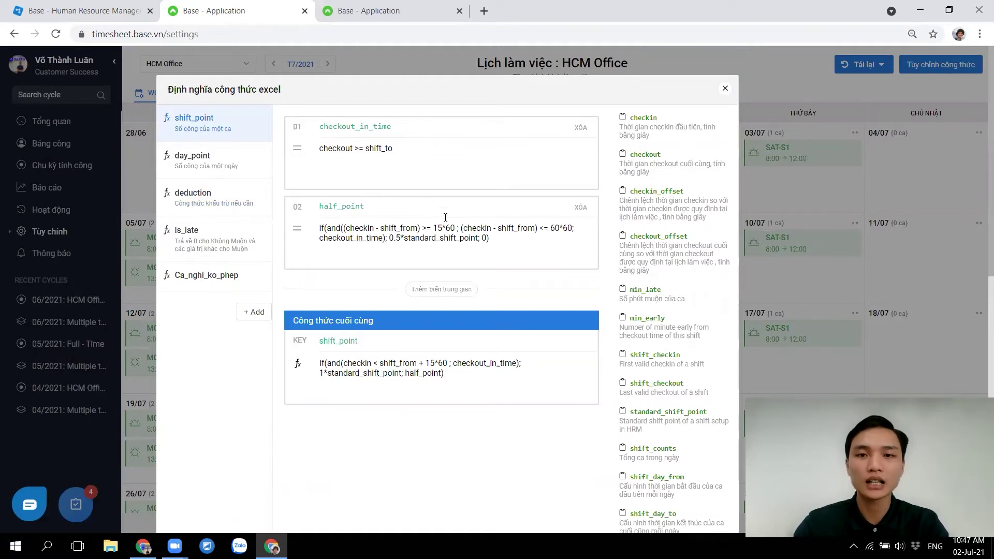
left_click(581, 128)
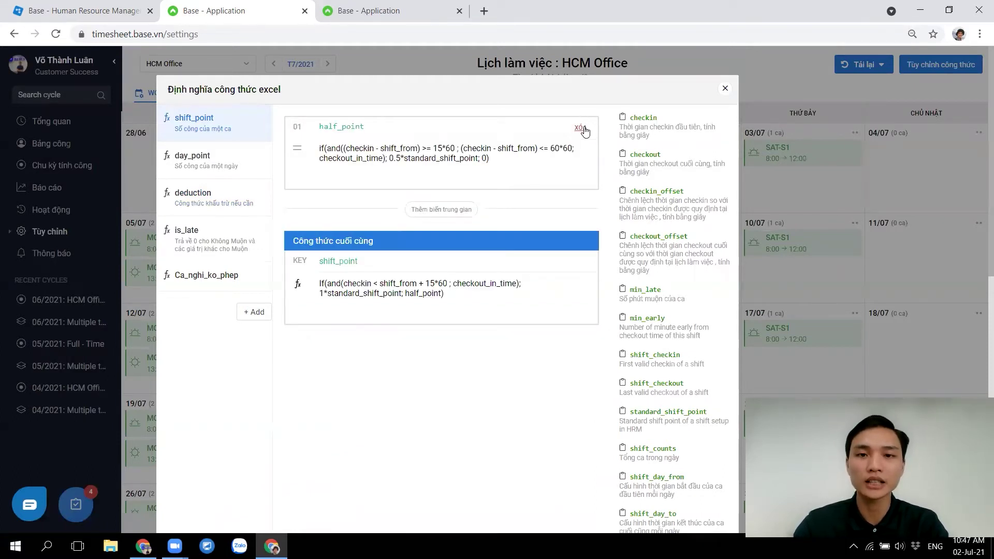
left_click(581, 128)
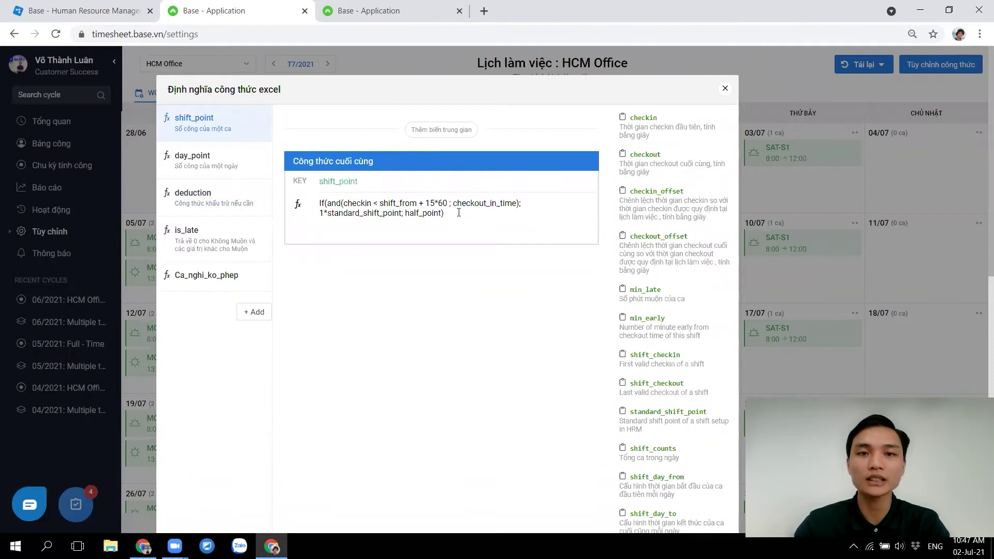
left_click(440, 130)
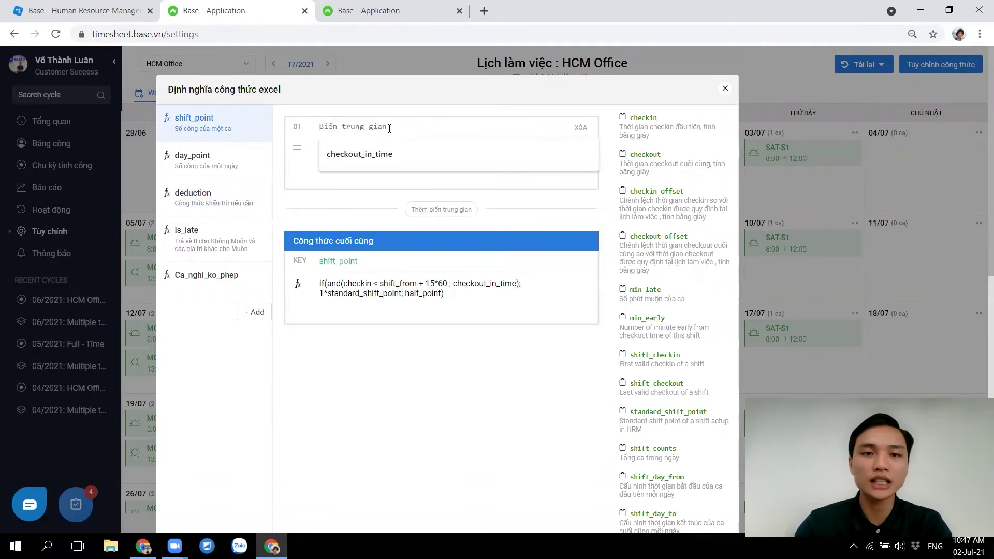
left_click(359, 160)
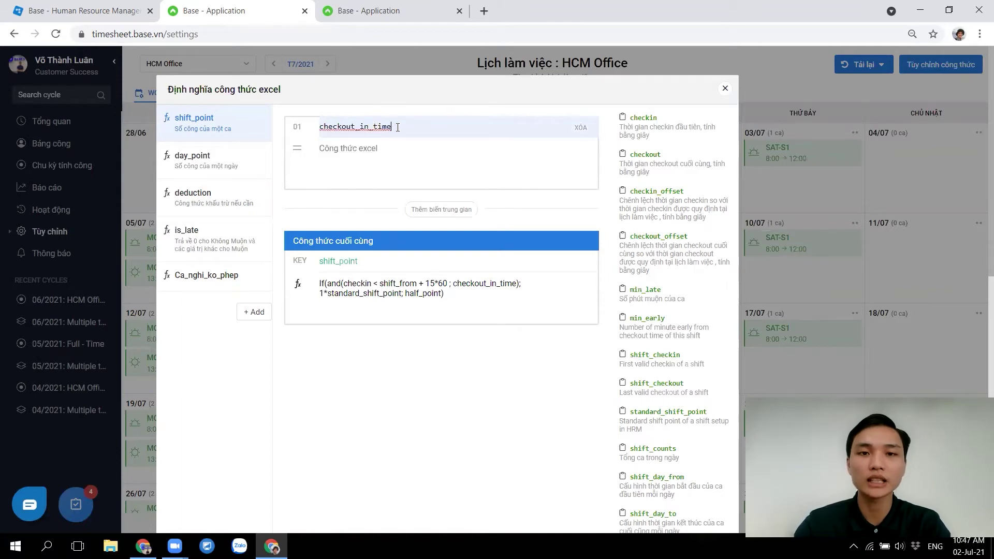
Step: Copy the expression checkout >= shift_to from the Google Docs document into the checkout_in_time variable's formula in Base Timesheet
key("alt+Tab")
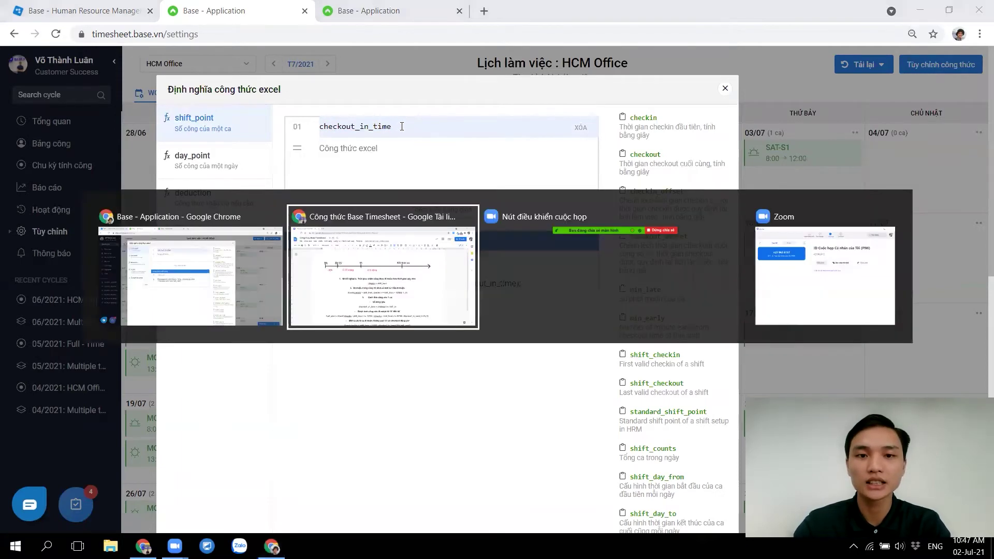
scroll(479, 310, "down", 1)
scroll(478, 309, "down", 1)
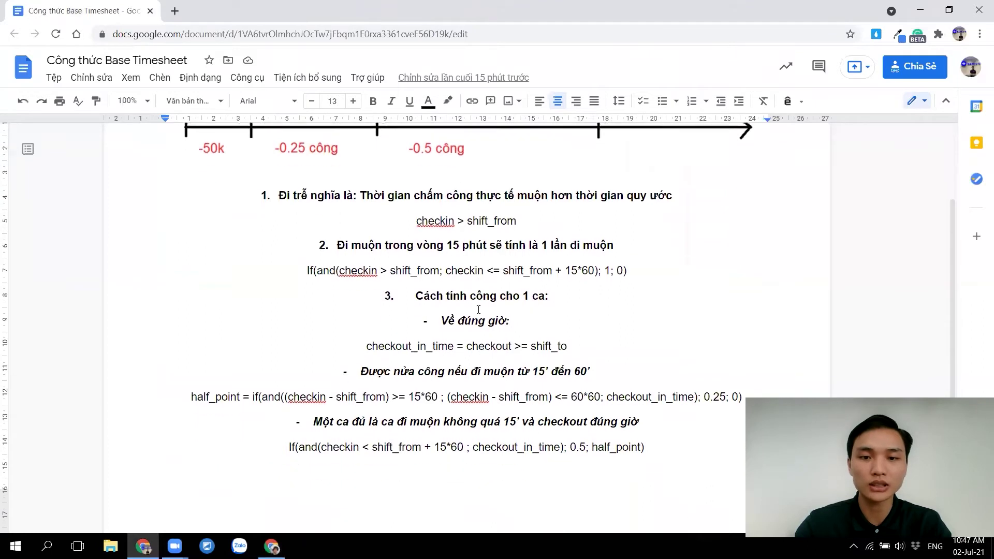
left_click_drag(569, 341, 467, 341)
key("ctrl+c")
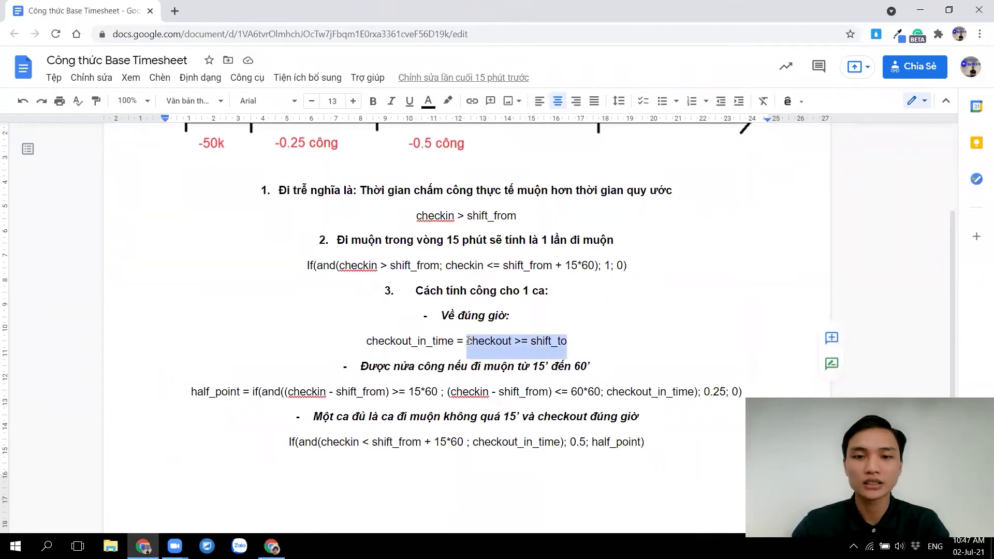
key("alt+Tab")
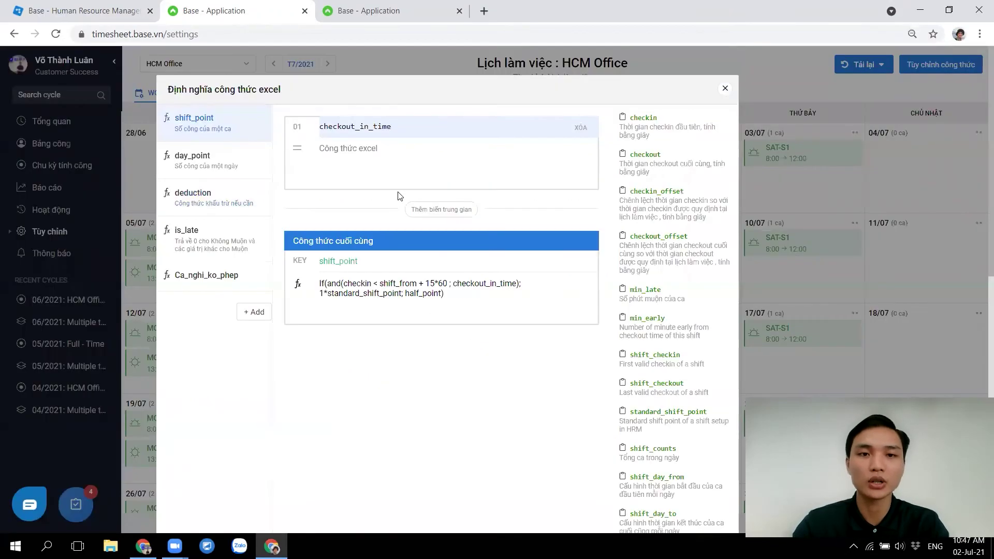
key("ctrl+v")
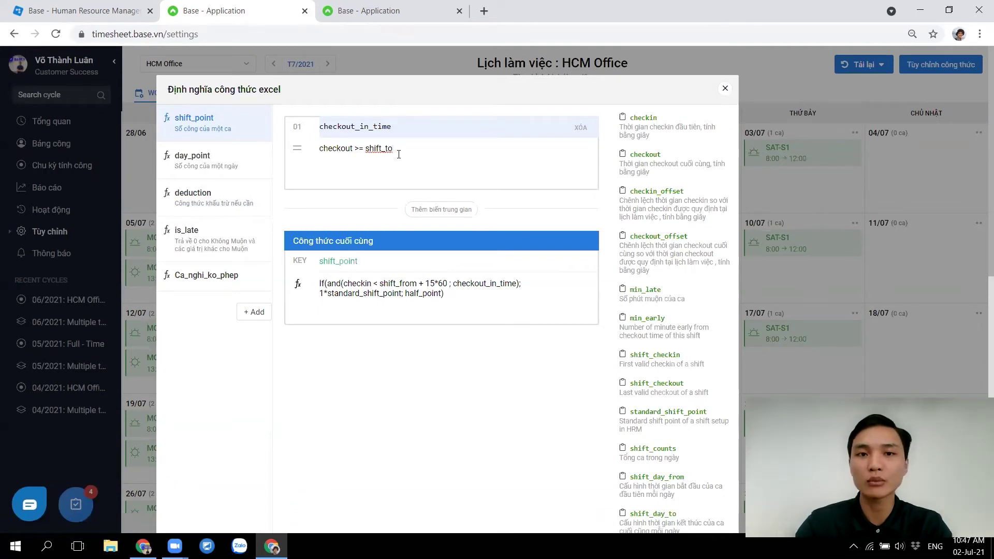
left_click_drag(414, 126, 315, 129)
left_click(431, 149)
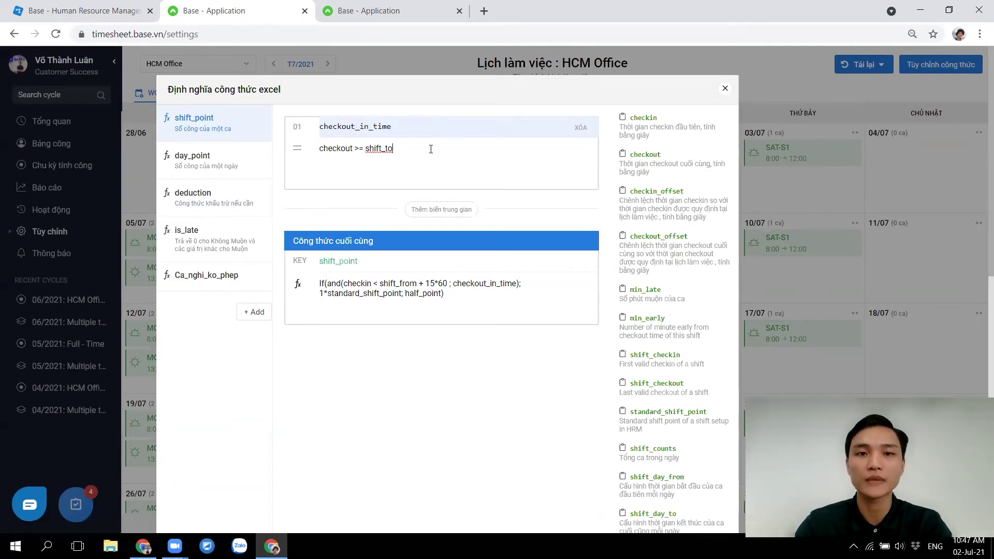
Step: Add a second intermediate variable to the shift_point formula, named half_point as copied from the Google Docs document
key("alt+Tab")
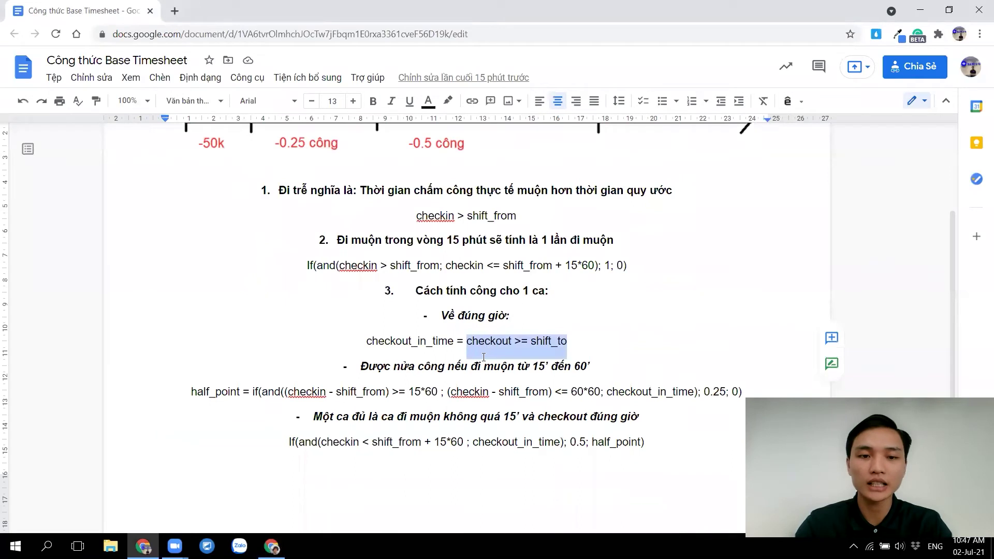
left_click_drag(240, 391, 192, 389)
key("ctrl+c")
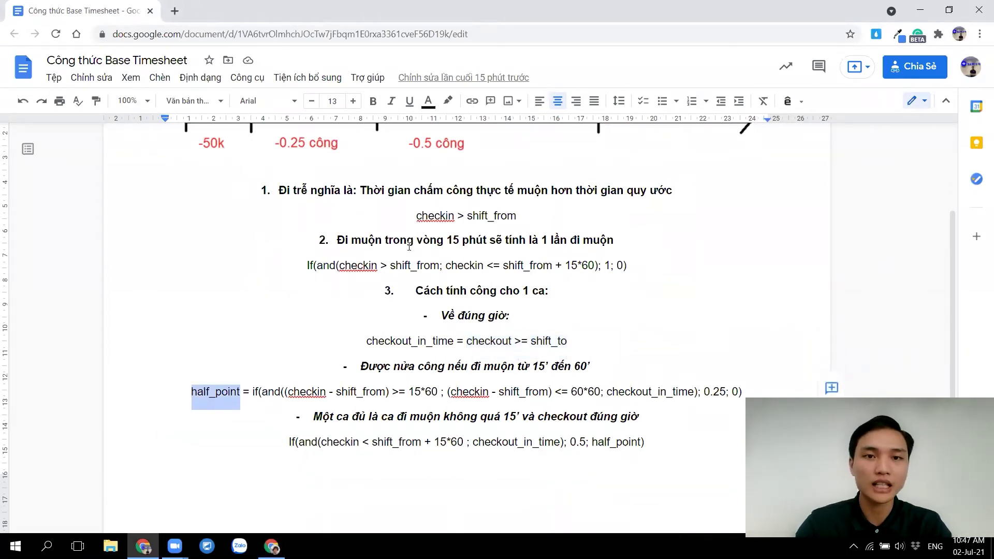
scroll(409, 246, "up", 1)
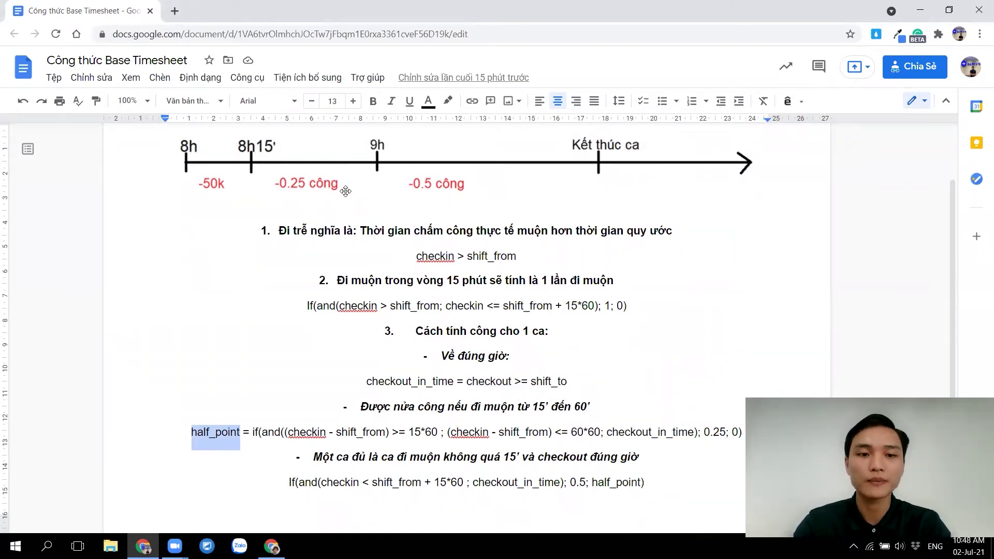
key("alt+Tab")
left_click(439, 207)
key("ctrl+v")
key("ctrl+z")
left_click(334, 207)
key("ctrl+v")
Step: Copy if(and((checkin - shift_from) >= 15*60 ; (checkin - shift_from) <= 60*60; checkout_in_time); 0.25; 0) from the Google Docs document into the half_point variable's formula
key("alt+Tab")
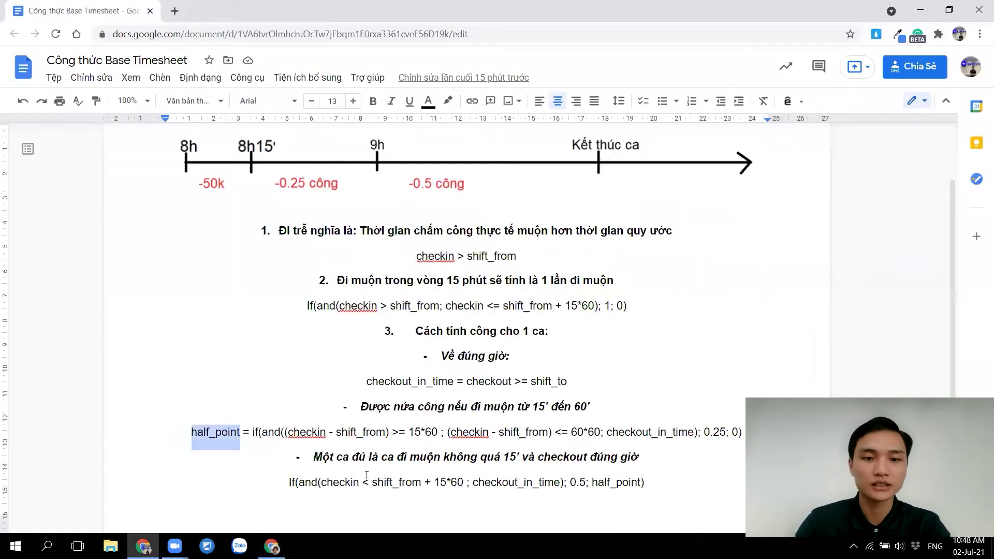
left_click_drag(252, 433, 742, 433)
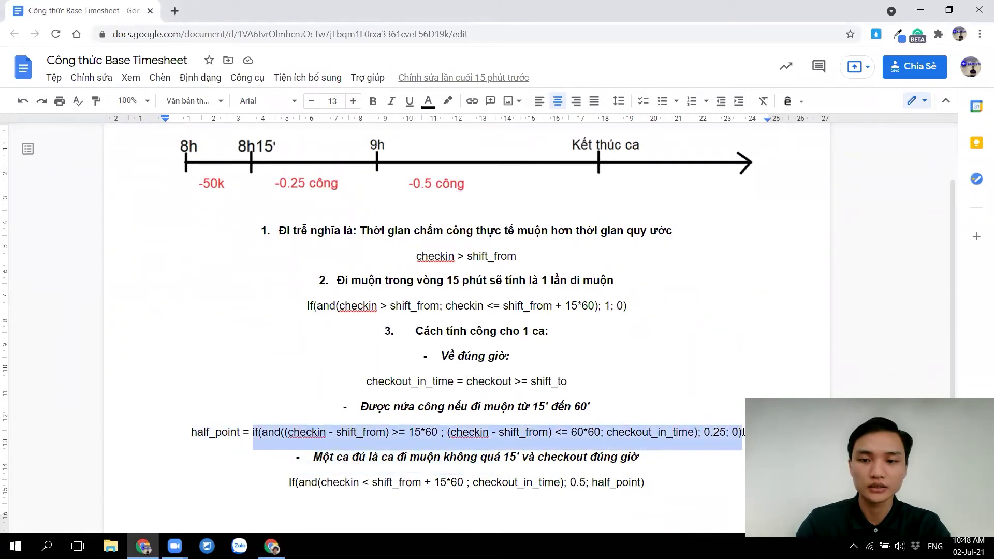
key("ctrl+c")
key("alt+Tab")
left_click(379, 230)
key("ctrl+v")
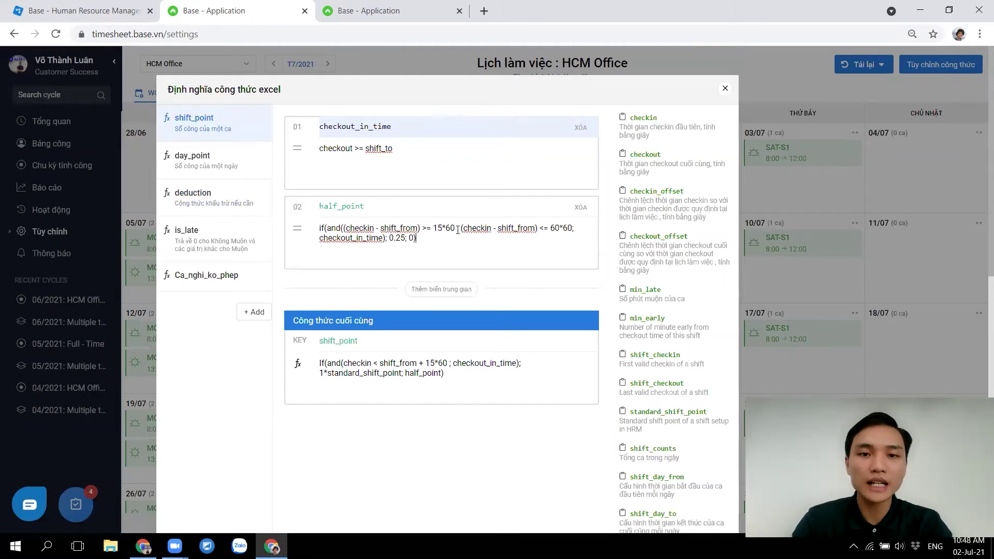
Step: Examine half_point's 15*60, 60*60 and checkout_in_time conditions, comparing them with the lateness timeline in the Google Docs document
left_click_drag(455, 228, 342, 231)
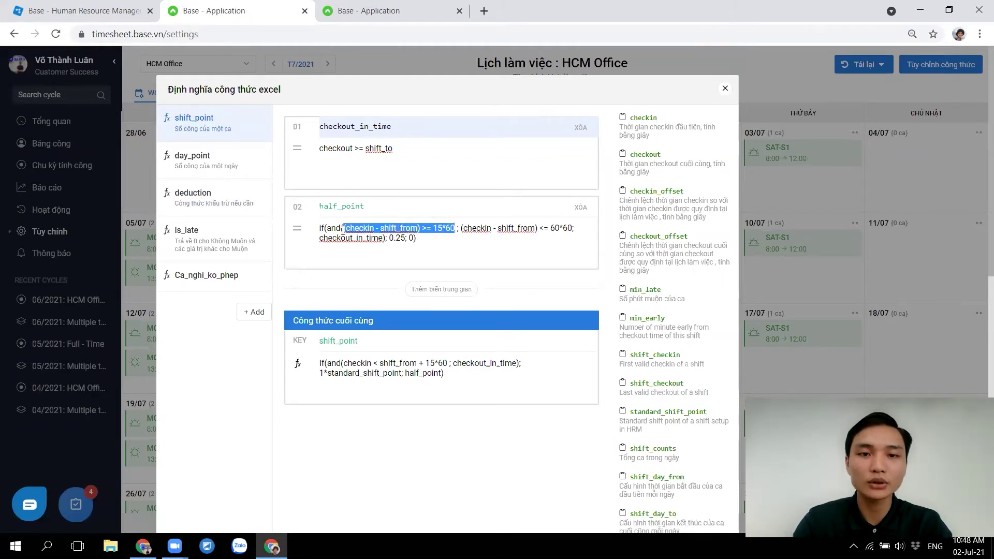
left_click_drag(459, 228, 571, 229)
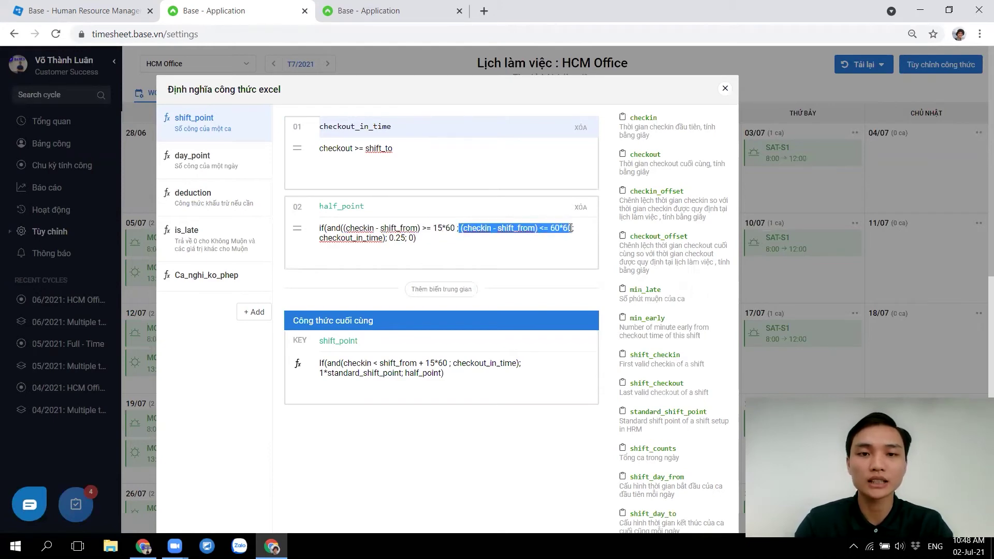
key("alt+Tab")
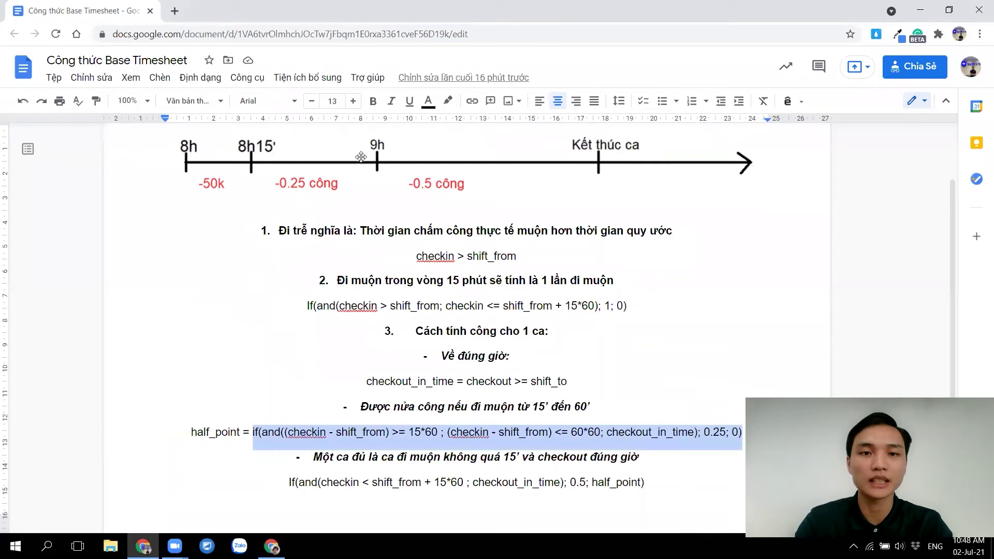
key("alt+Tab")
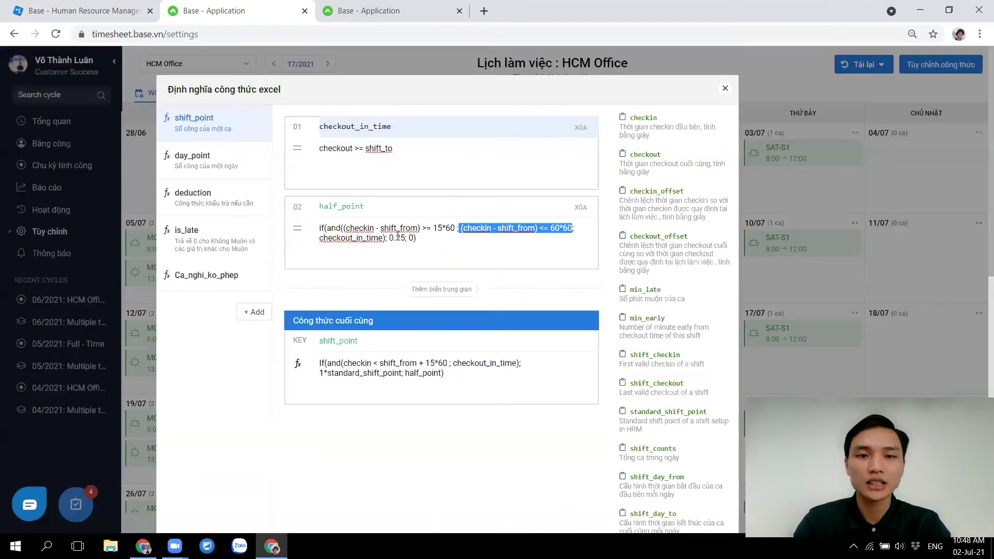
left_click_drag(384, 239, 311, 239)
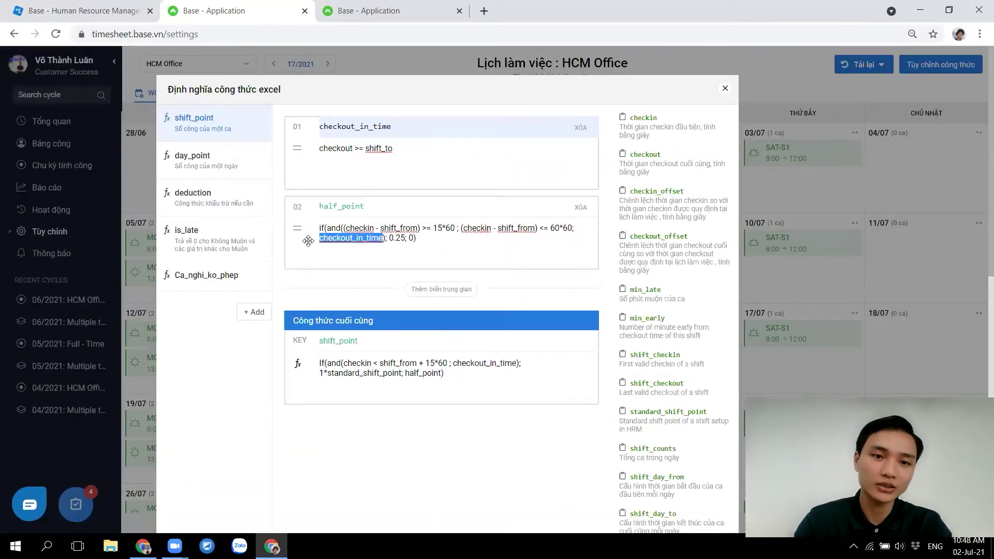
left_click(353, 238)
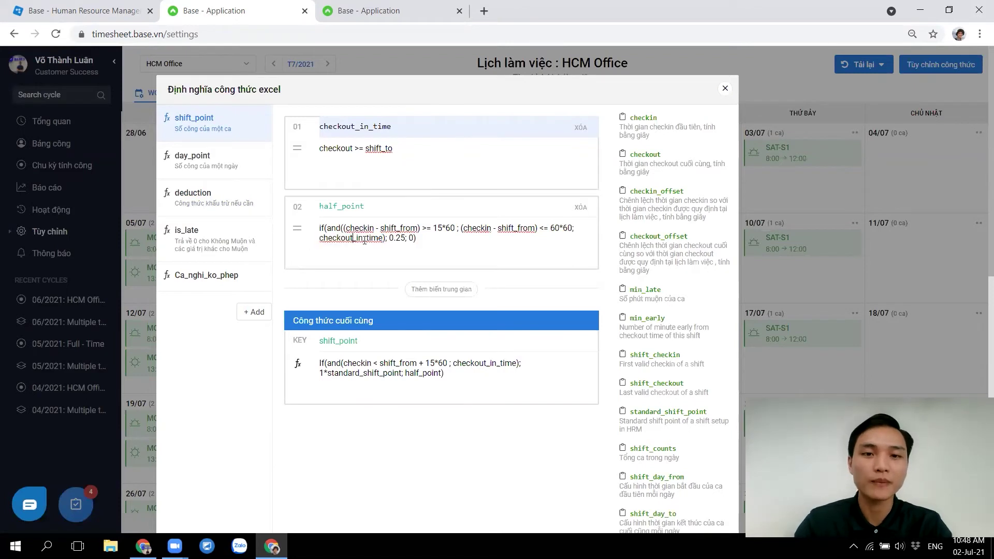
Step: Change the value half_point returns when its conditions are met to 0.5*standard_shift_point, copying the variable name from the reference list
left_click(403, 238)
key("BackSpace")
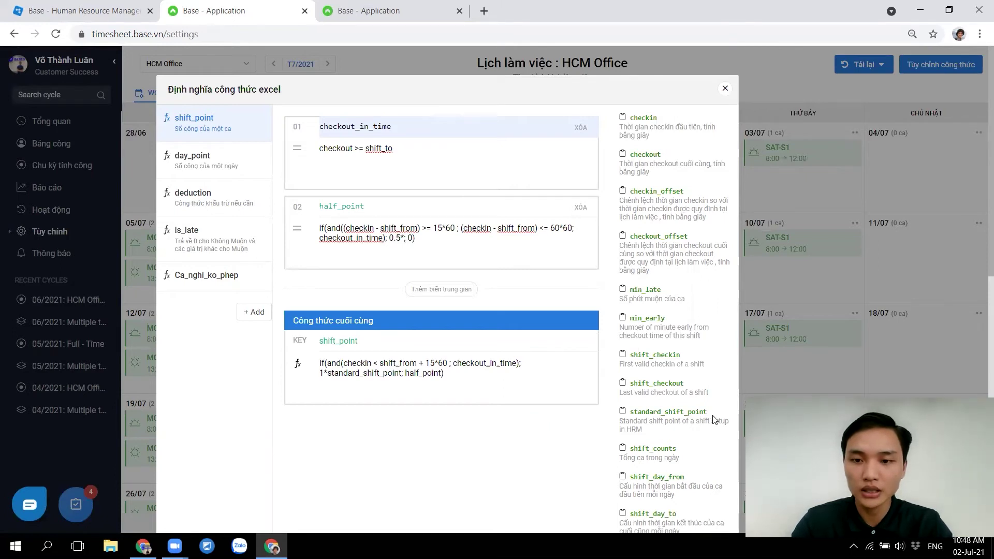
left_click_drag(711, 412, 653, 412)
double_click(629, 411)
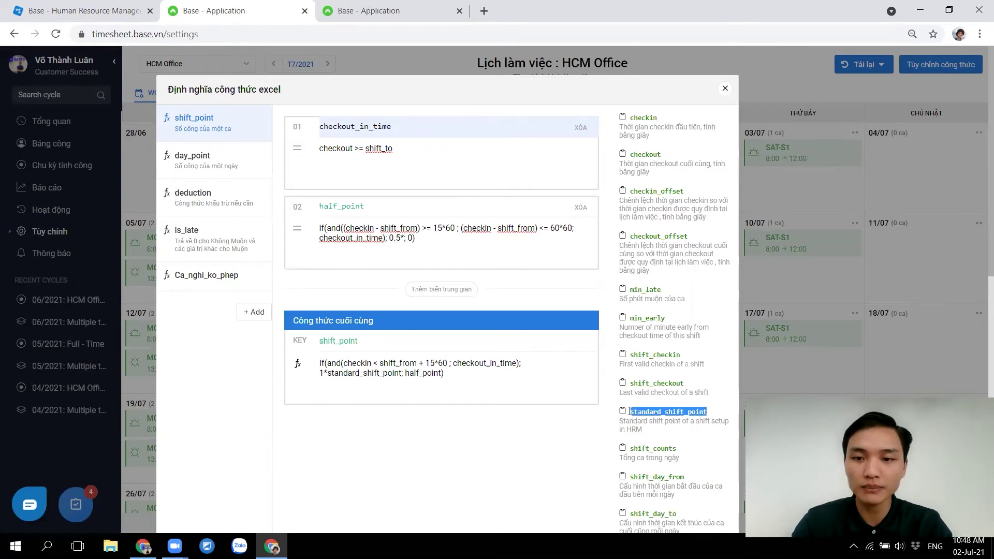
left_click(404, 238)
key("ctrl+v")
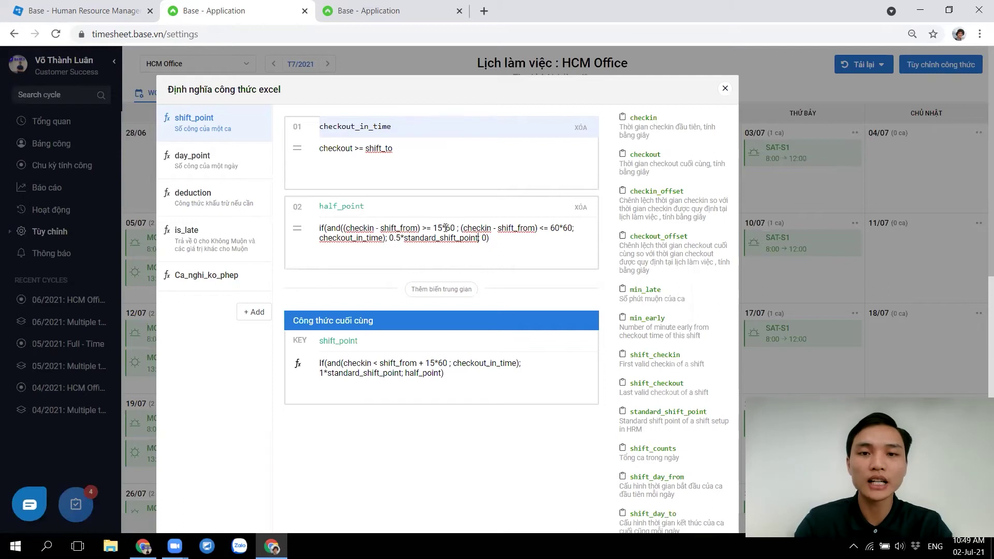
type(";")
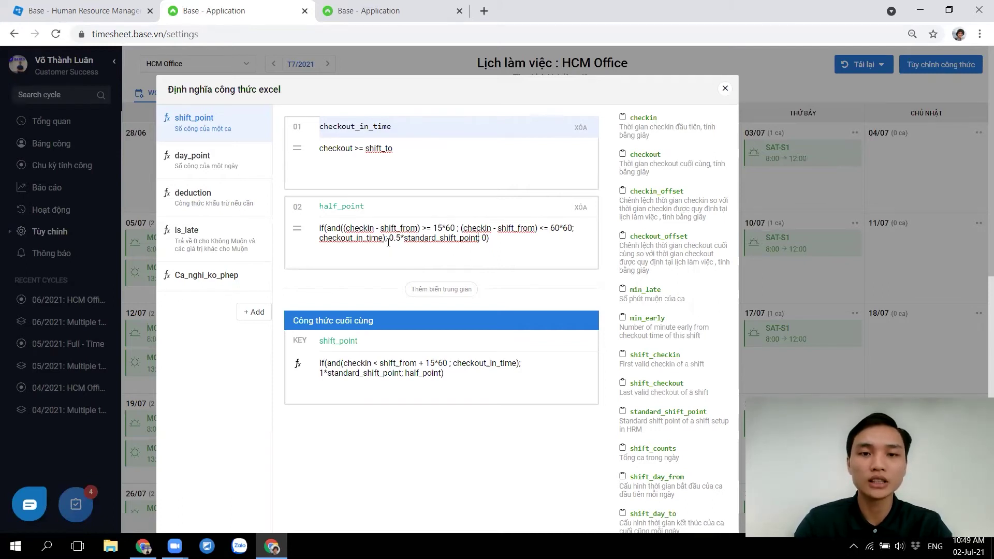
Step: Review half_point's returned value, check the Standard Shift's conversion points in Base HRM's shift list, and return to Base Timesheet
left_click_drag(390, 240, 479, 237)
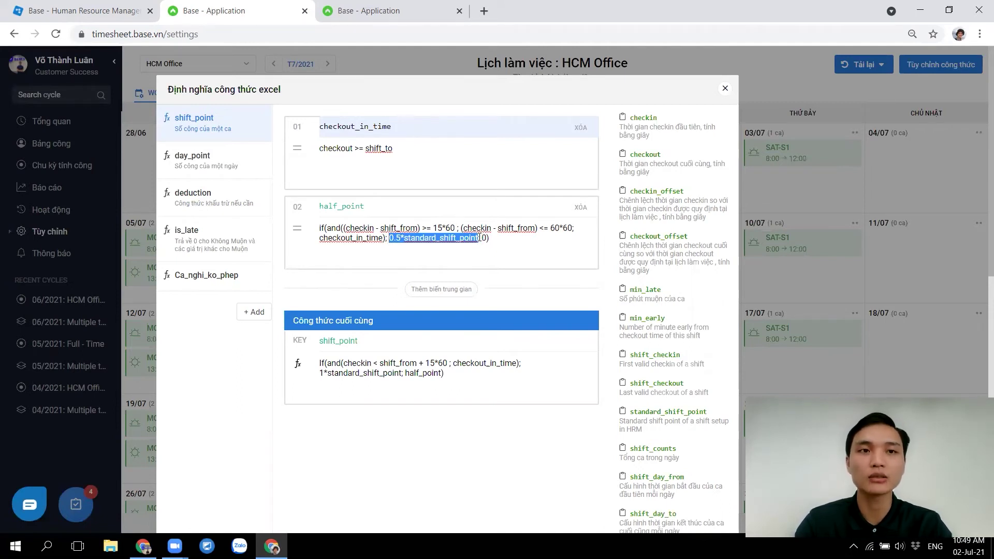
left_click(437, 238)
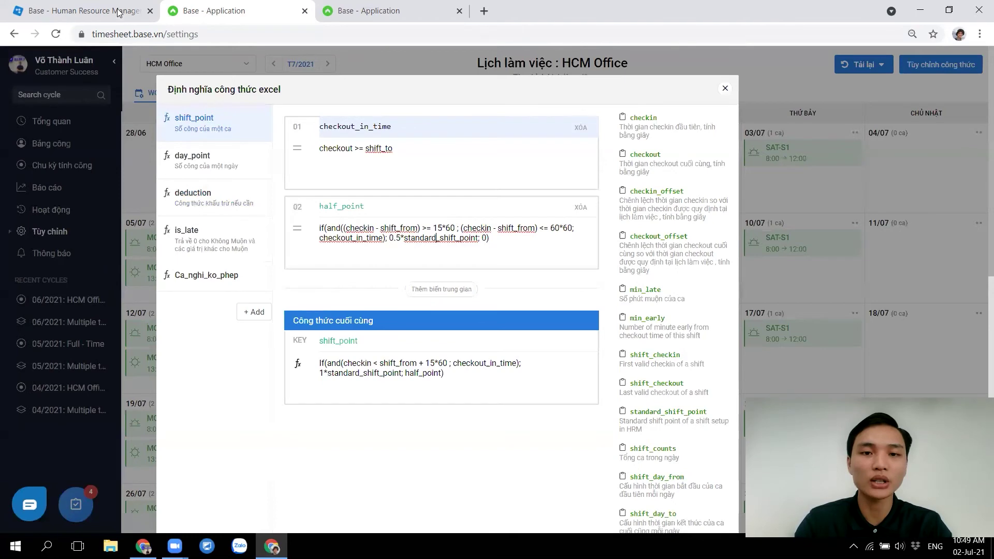
left_click(118, 11)
left_click(277, 88)
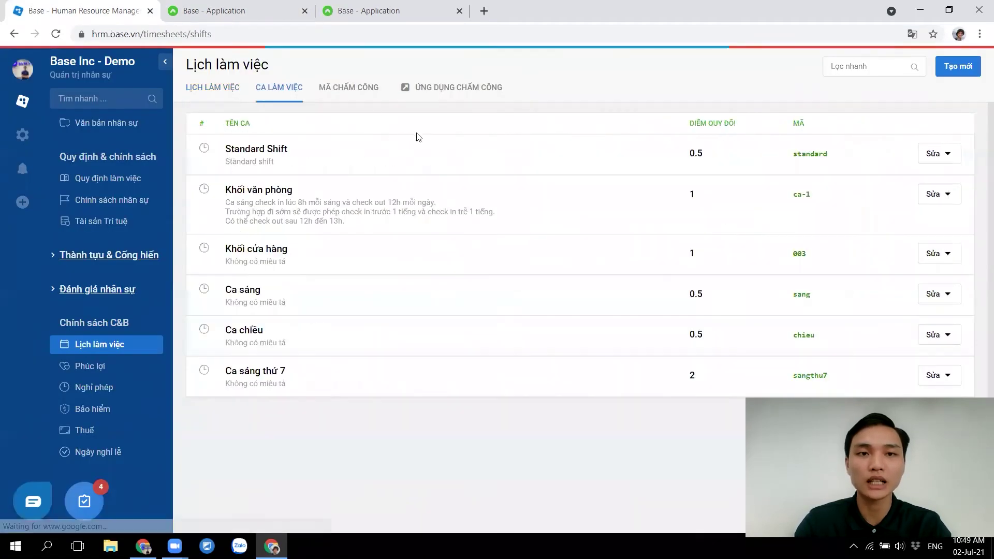
left_click_drag(714, 158, 684, 157)
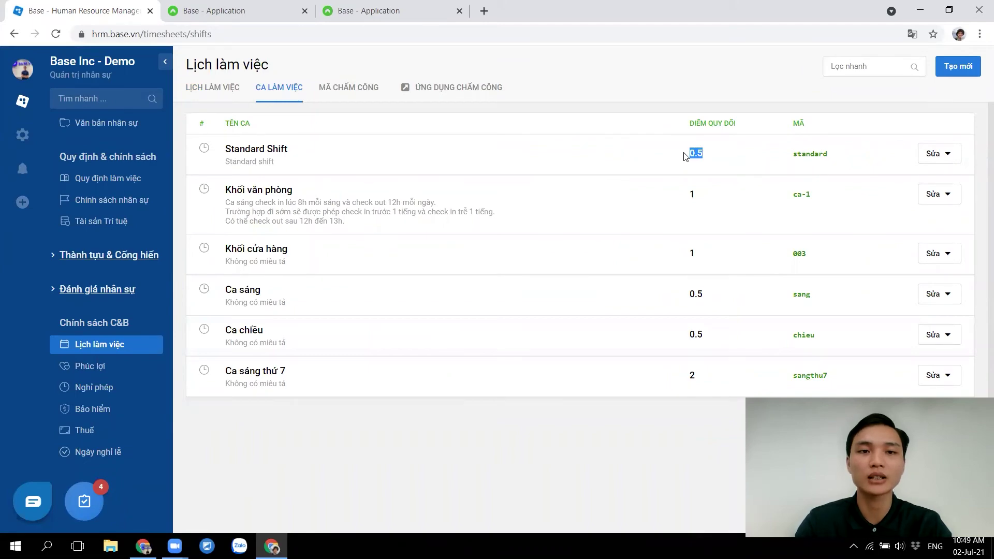
left_click(659, 156)
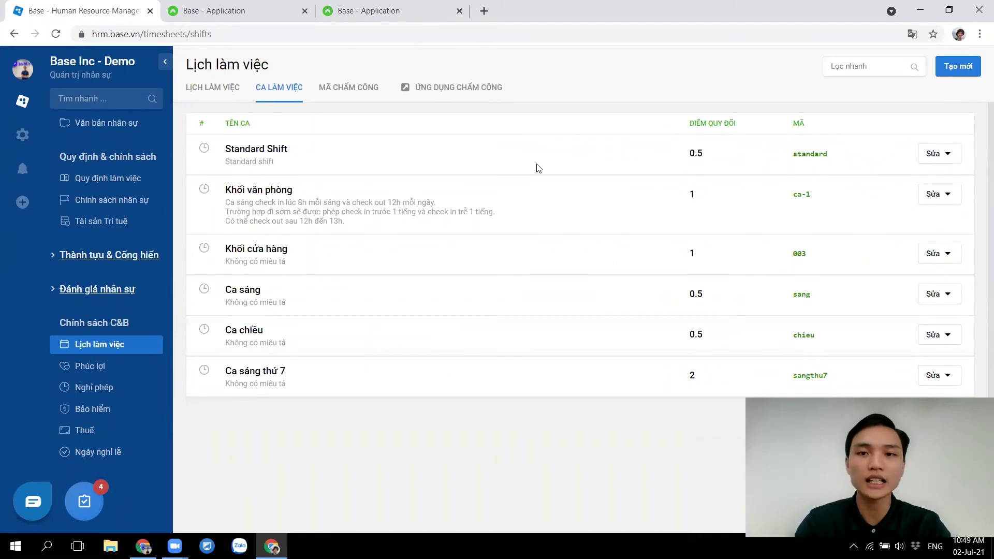
left_click(190, 12)
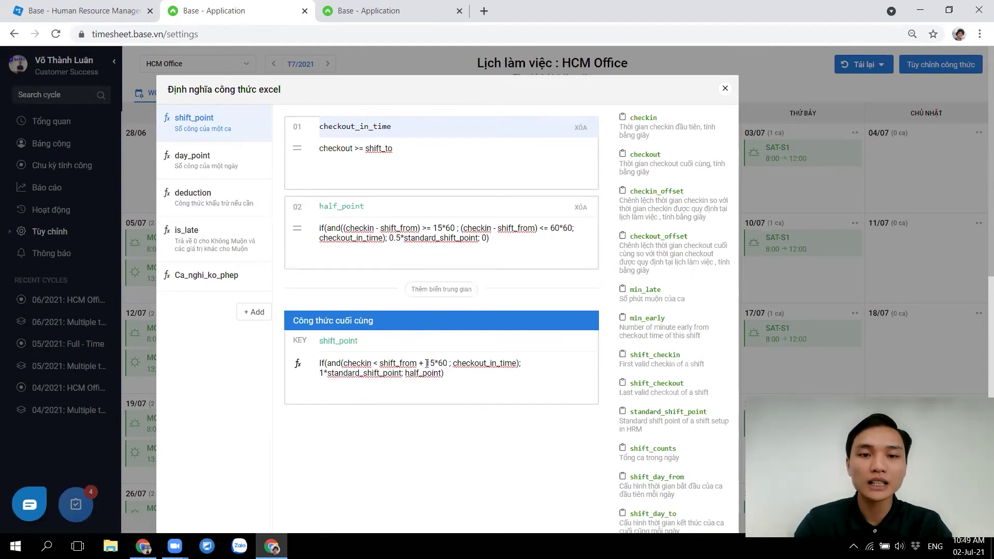
Step: Examine the final shift_point formula's conditions and both returned values, checking standard_shift_point against Base HRM's shift list and half_point against its definition
left_click_drag(446, 363, 412, 364)
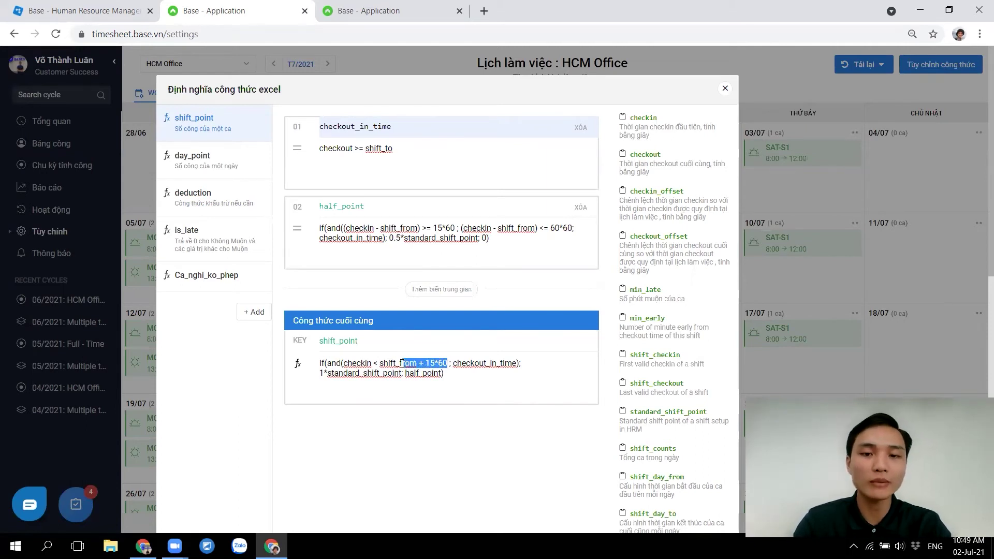
left_click(458, 363)
left_click_drag(458, 363, 516, 363)
left_click(512, 363)
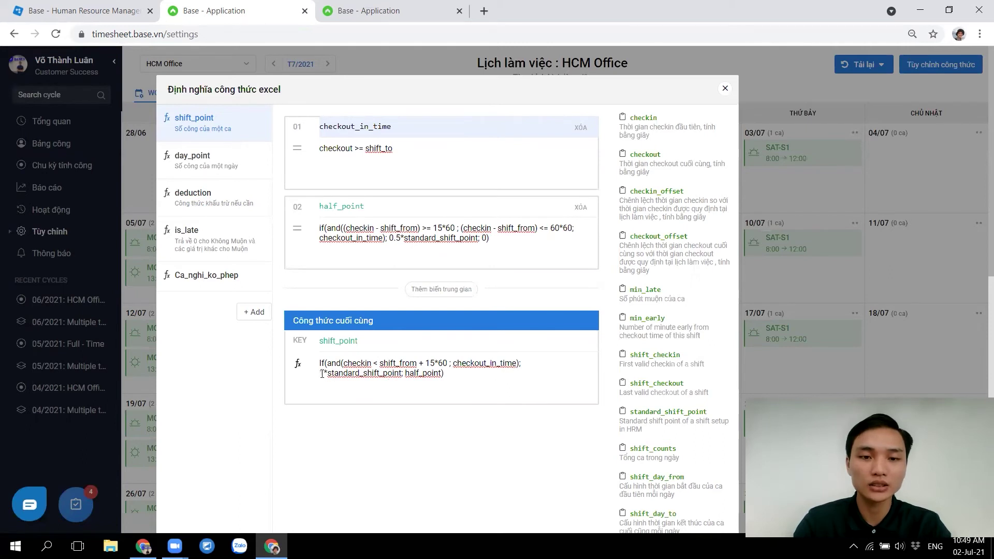
left_click_drag(327, 373, 402, 377)
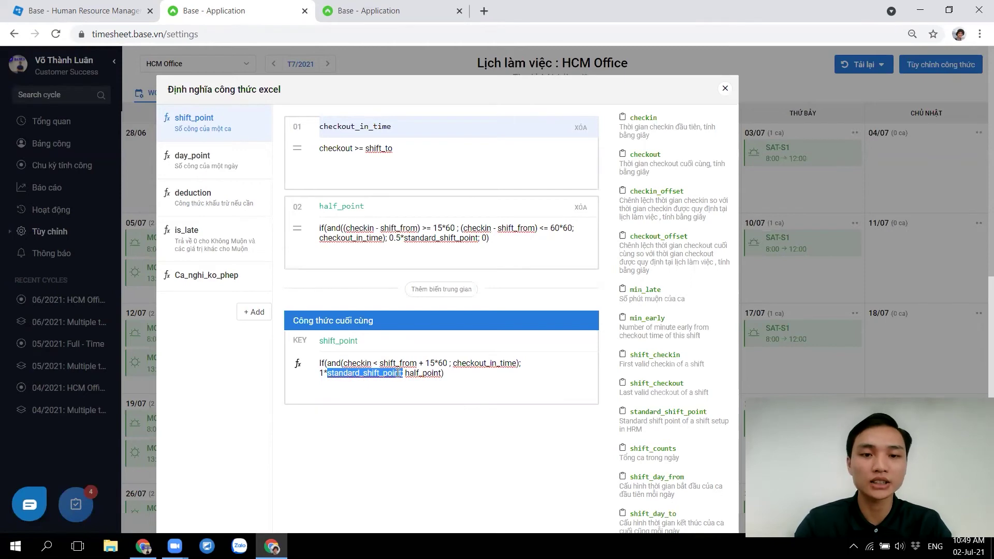
left_click(102, 7)
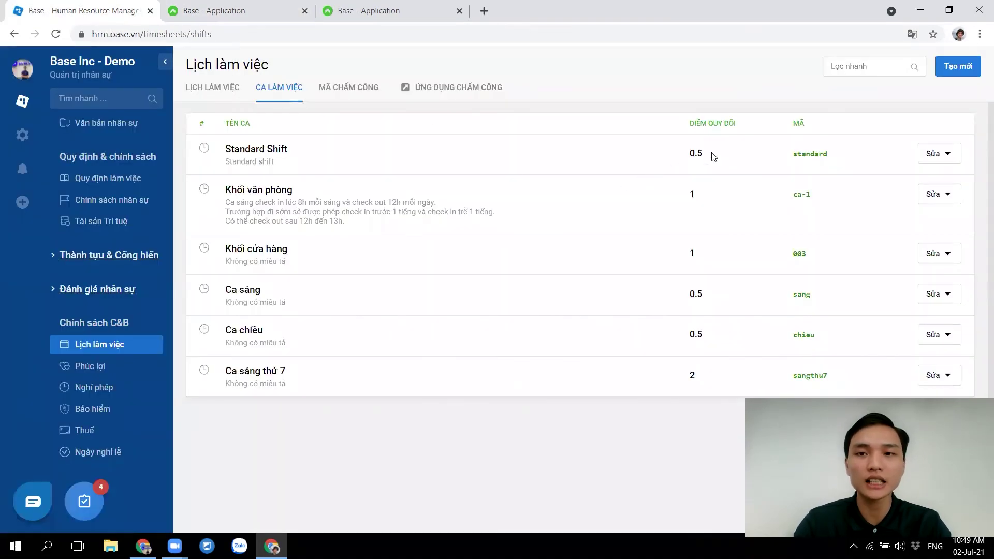
left_click(251, 5)
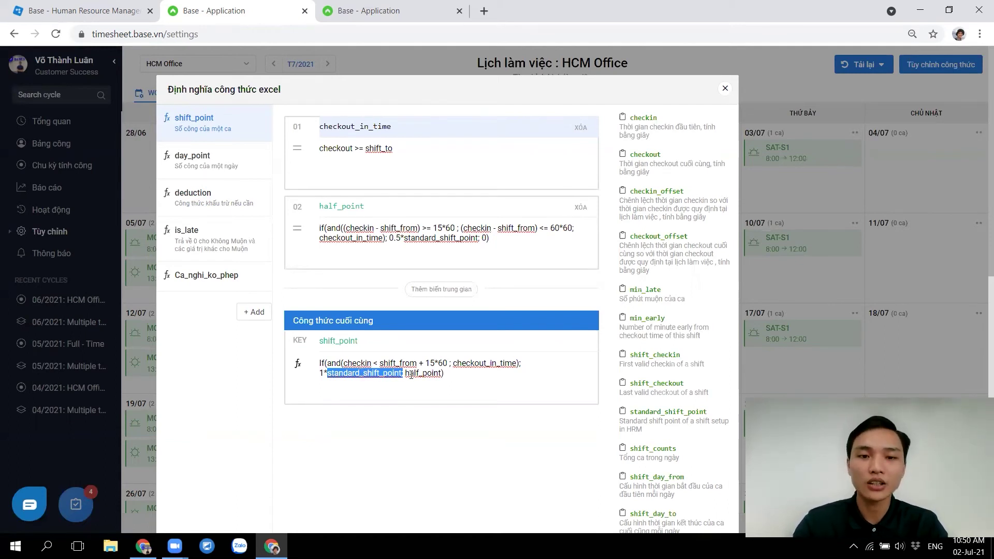
left_click_drag(405, 373, 441, 378)
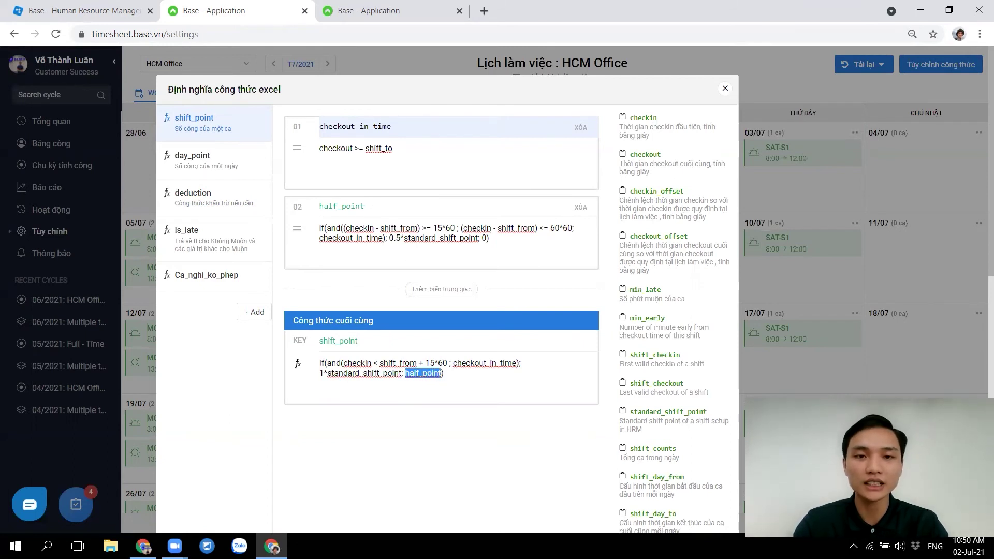
left_click_drag(390, 238, 477, 238)
left_click(477, 238)
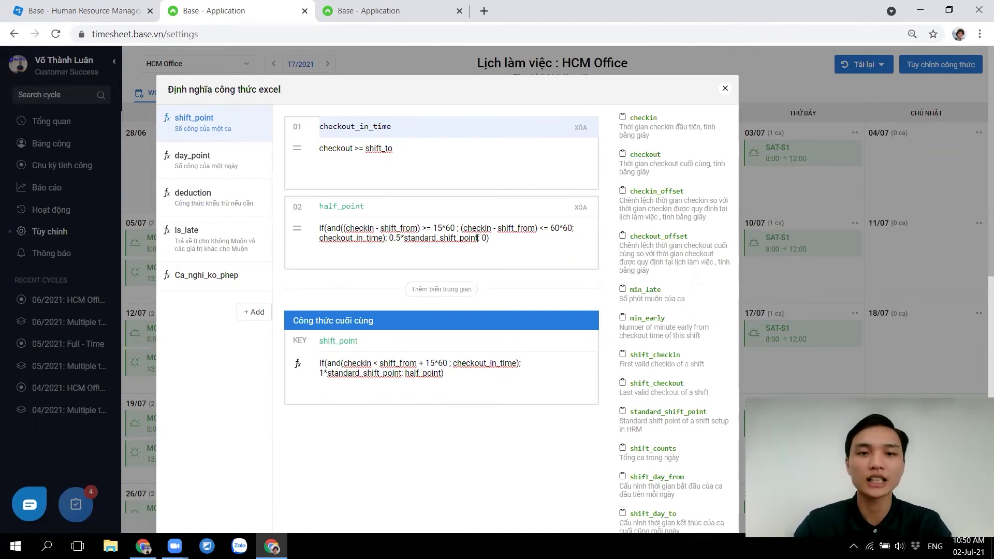
Step: Compare the formulas in the Google Docs document with Base Timesheet, and view the personal timesheet for cycle 06/2021
key("alt+Tab")
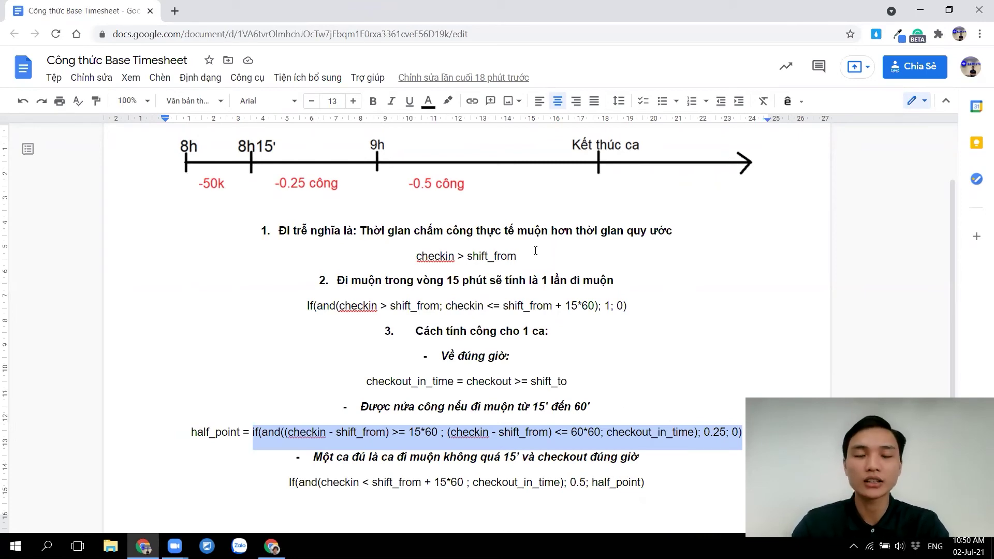
key("alt+Tab")
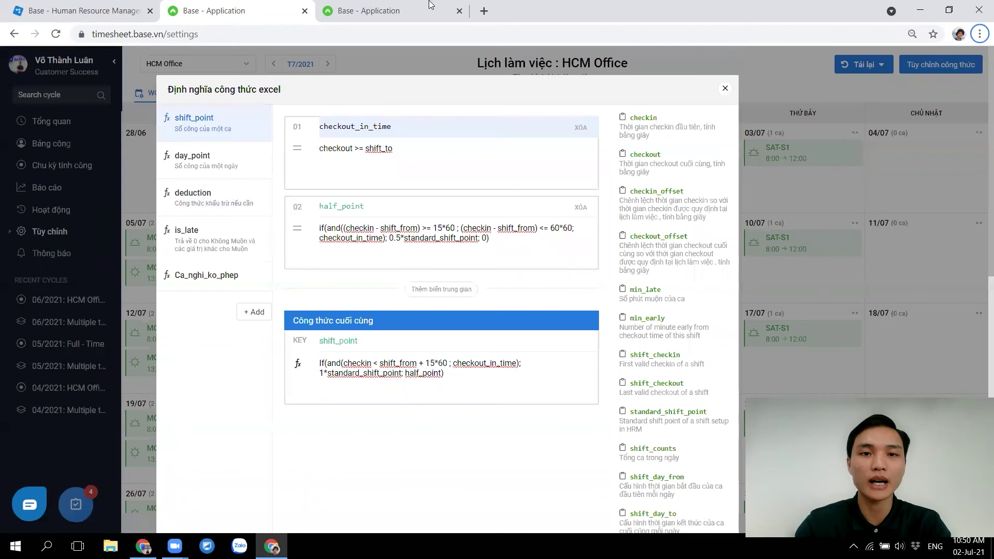
left_click(725, 88)
left_click(63, 145)
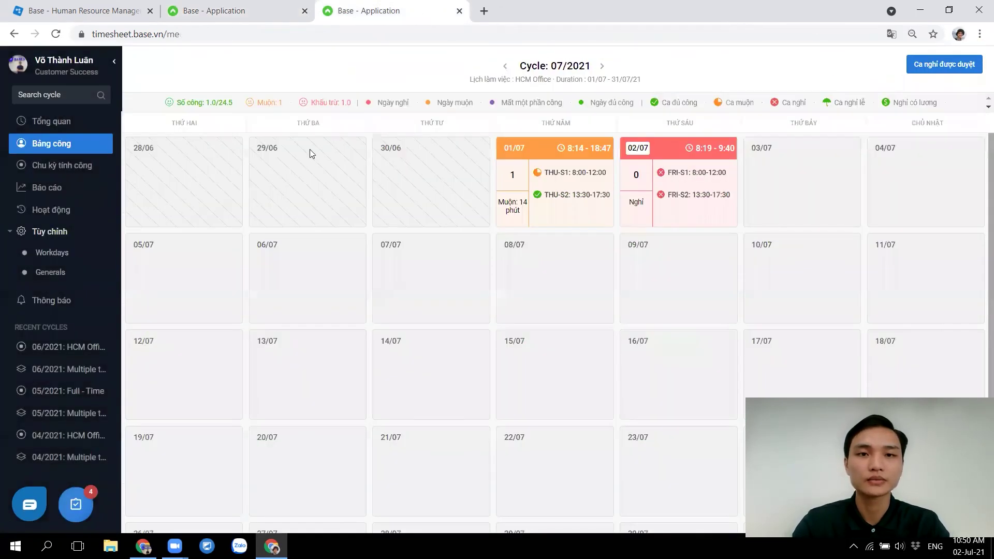
left_click(508, 66)
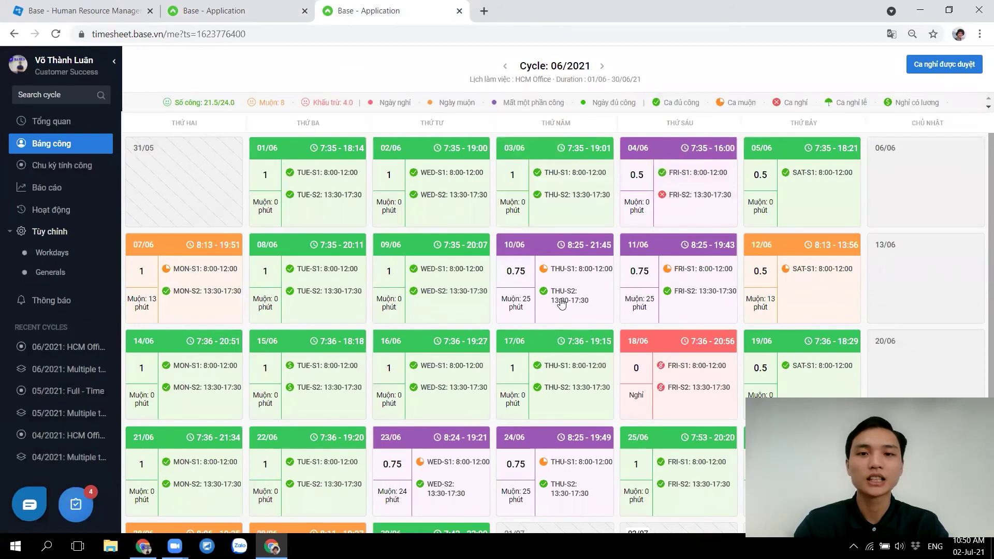
Step: Return to HCM Office's formula definitions and save the edited shift_point formula
left_click(252, 6)
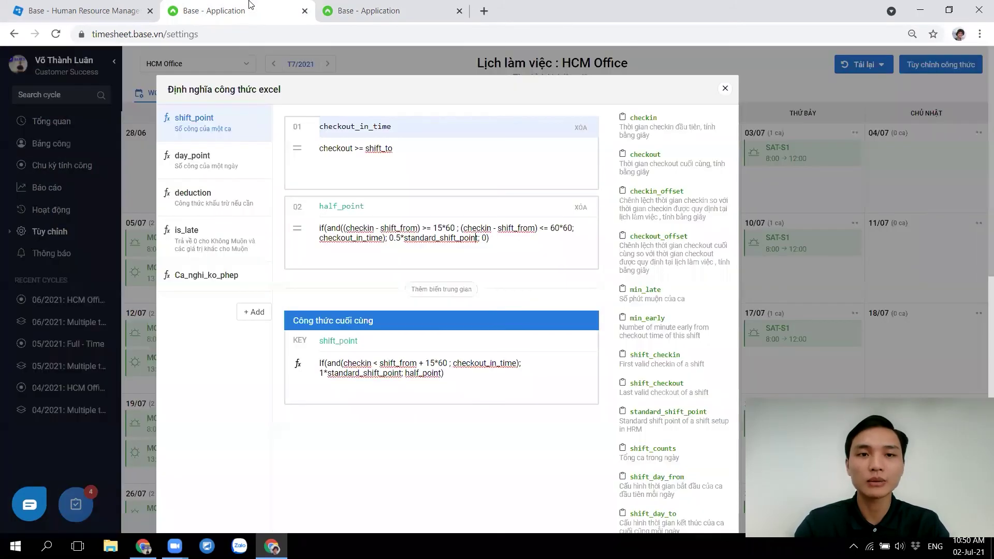
scroll(524, 462, "down", 10)
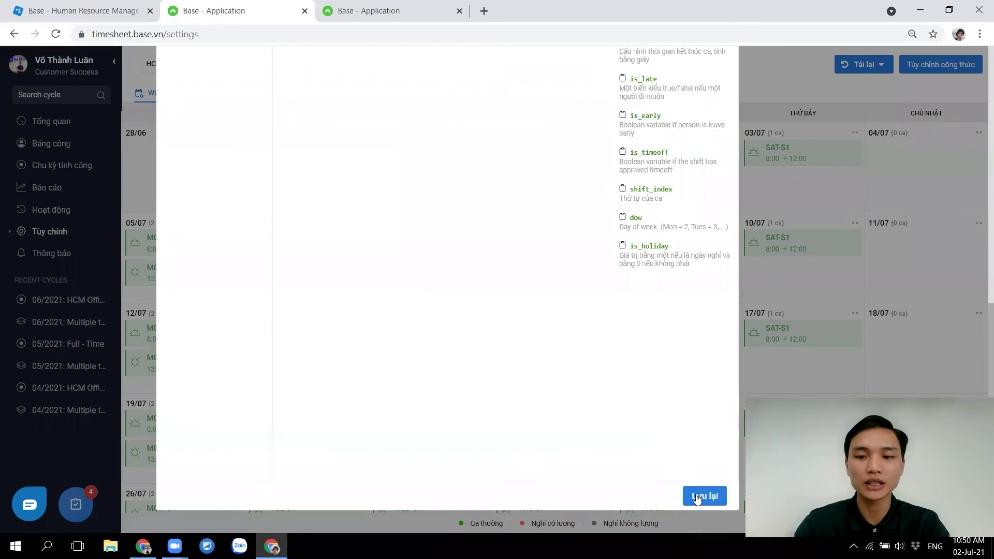
left_click(698, 496)
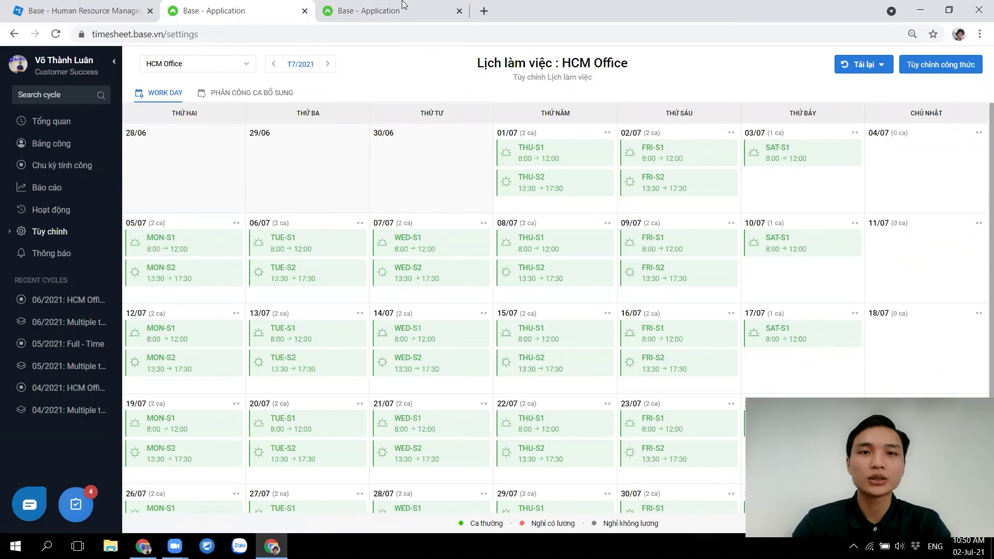
Step: Review the lateness timeline and the numbered formula rules in the Google Docs document, and return to Base Timesheet
key("alt+Tab")
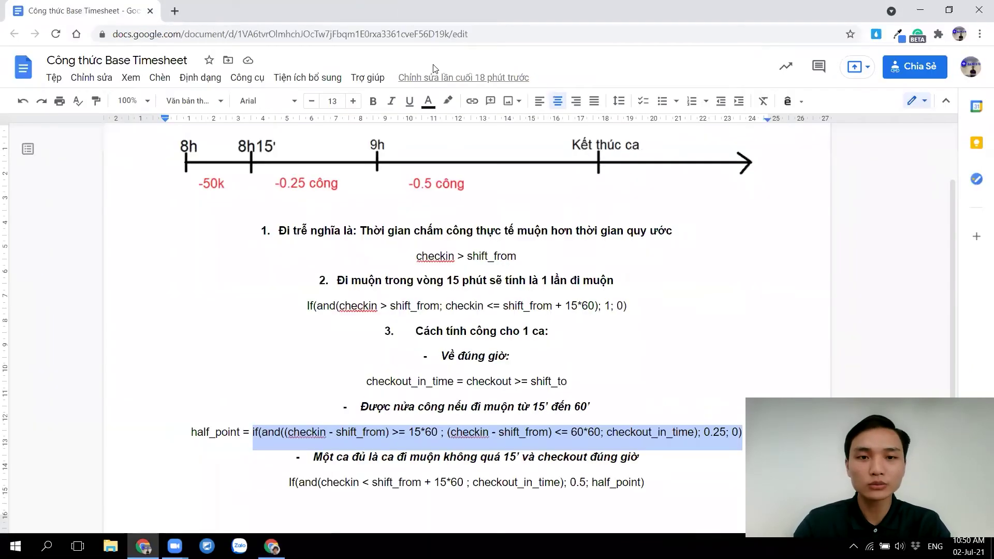
left_click(132, 297)
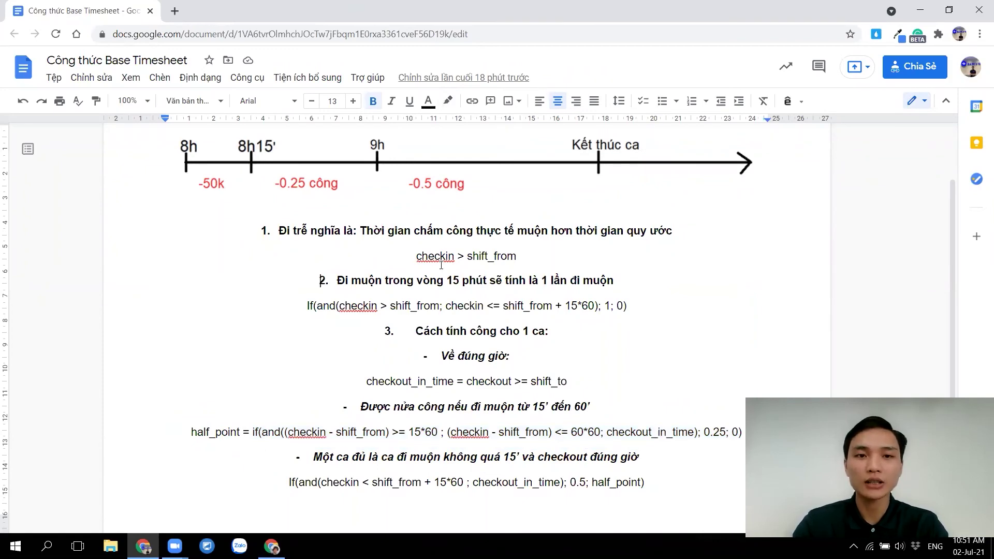
key("alt+Tab")
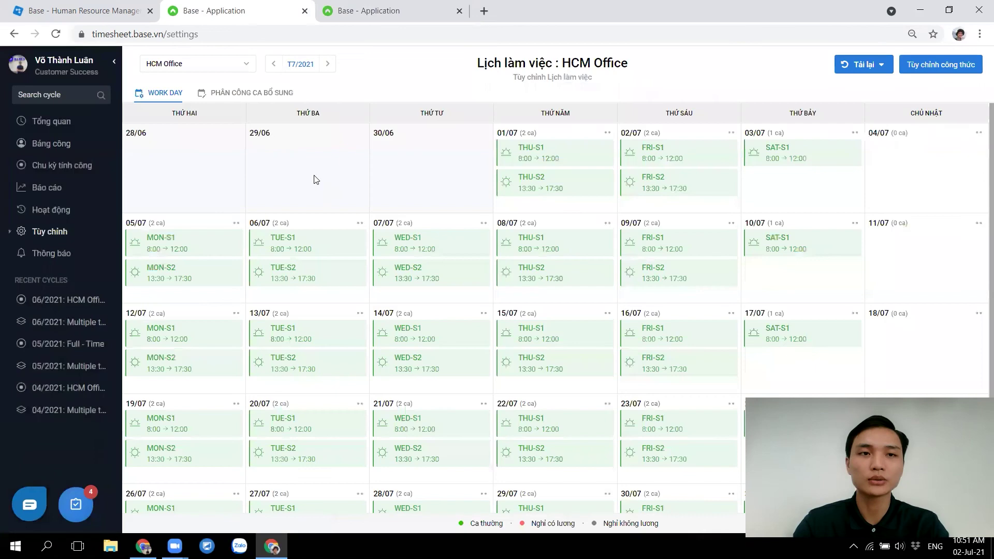
Step: Examine HCM Office's hours in Base HRM's work schedule list and the Standard Shift's conversion points in the shift list
left_click(73, 5)
left_click(221, 93)
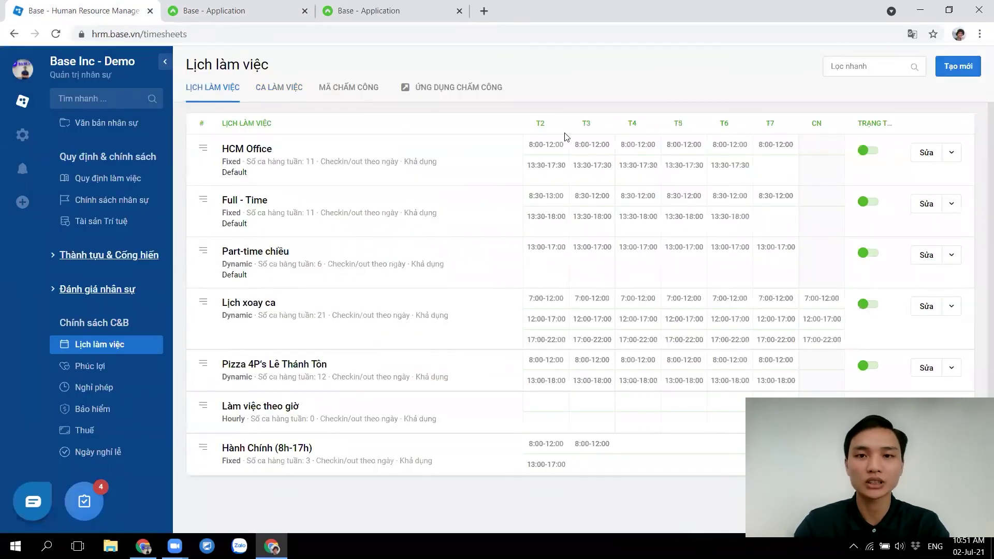
mouse_move(554, 148)
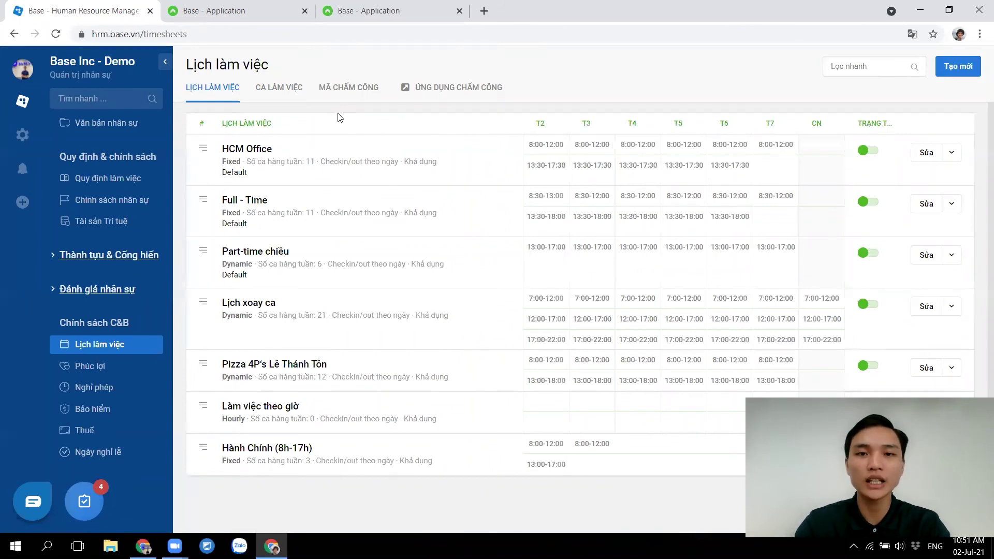
left_click(284, 97)
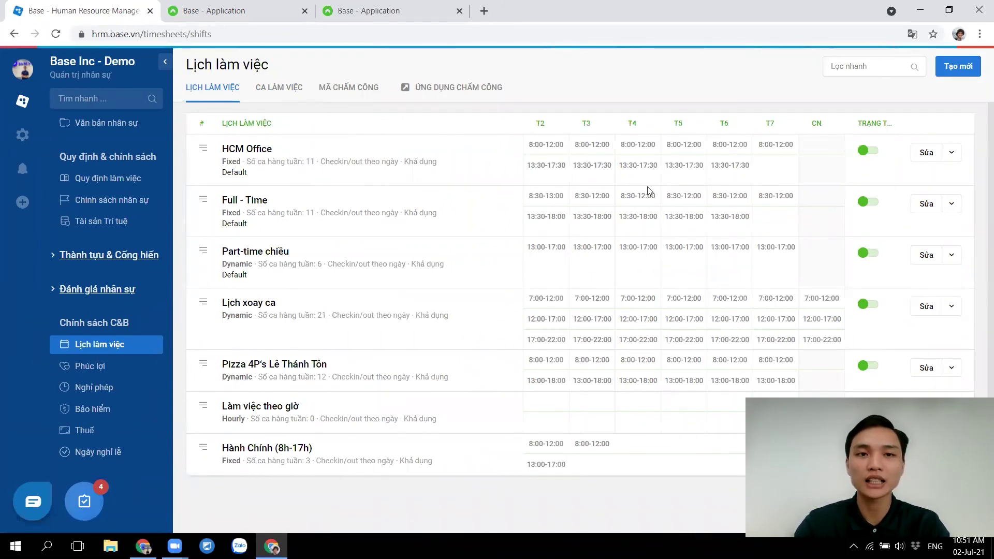
left_click_drag(700, 153, 687, 156)
left_click(718, 156)
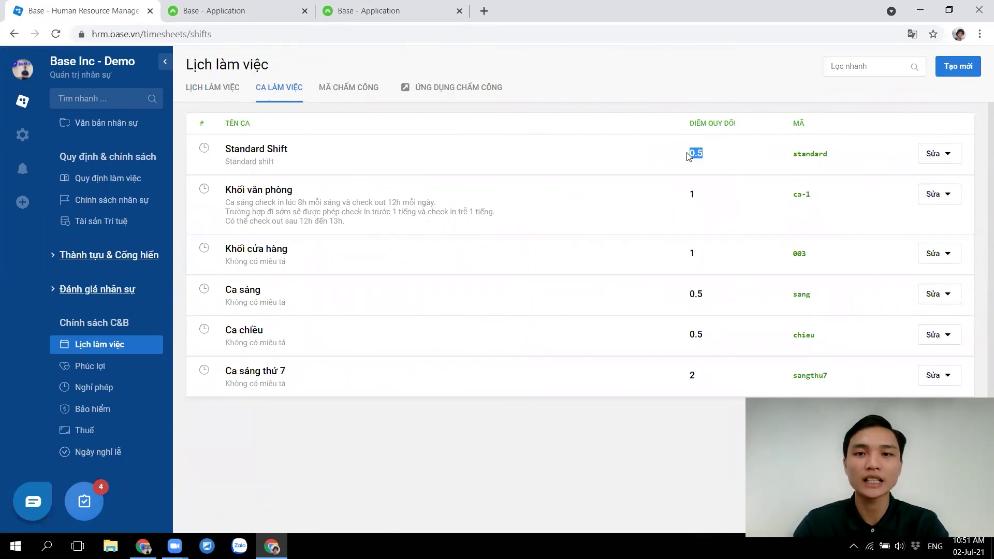
left_click(673, 155)
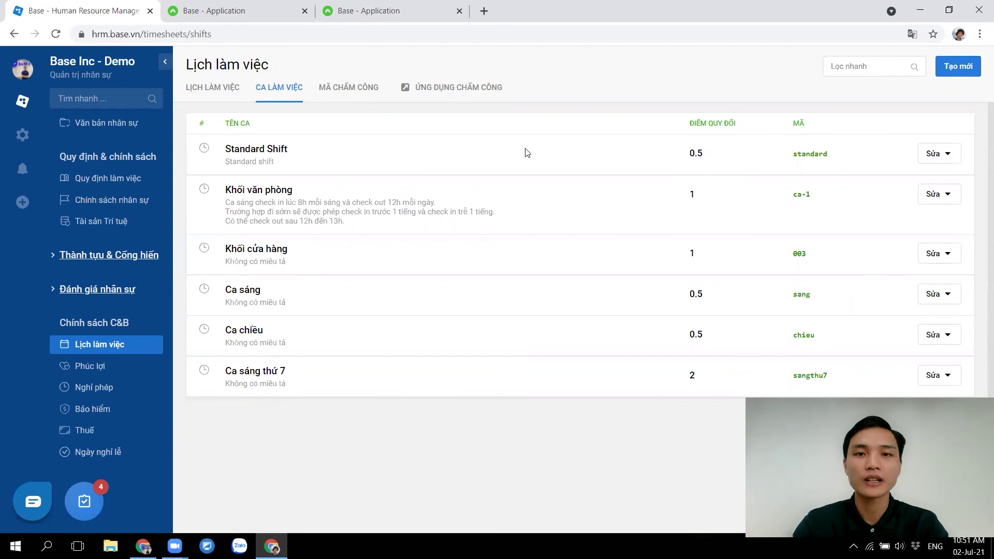
Step: Switch to Base Timesheet, open the Workdays settings and choose the HCM Office schedule
left_click(283, 6)
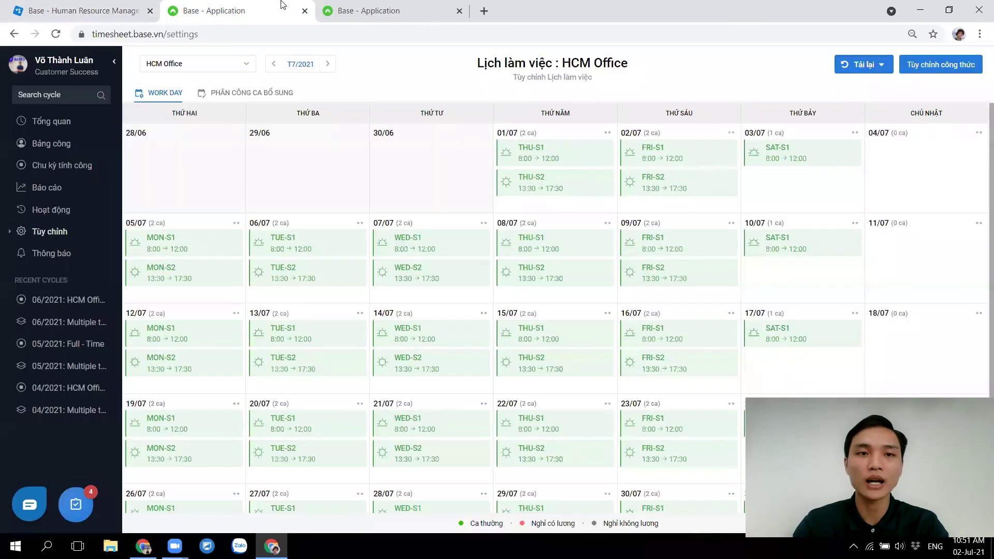
left_click(228, 63)
left_click(94, 45)
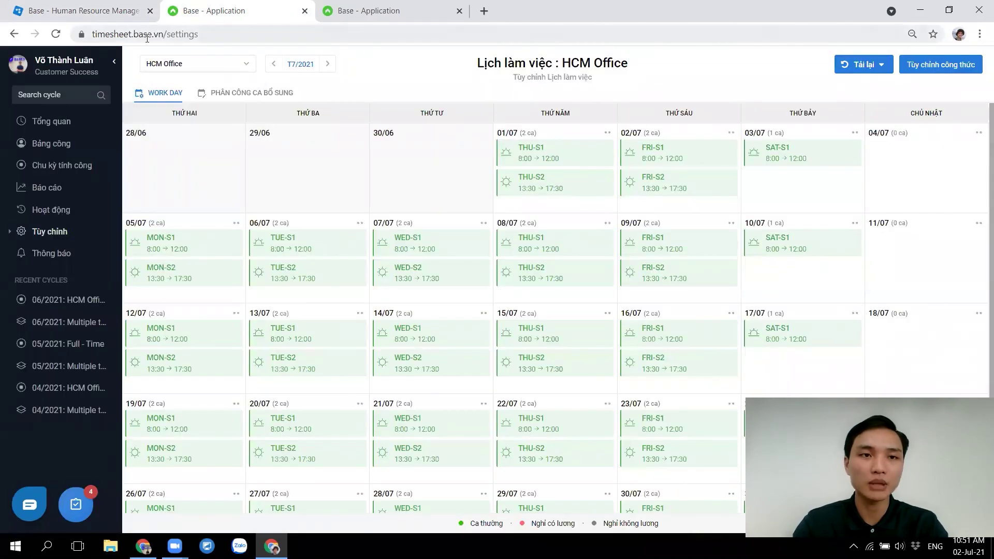
left_click(47, 232)
left_click(45, 254)
left_click(187, 72)
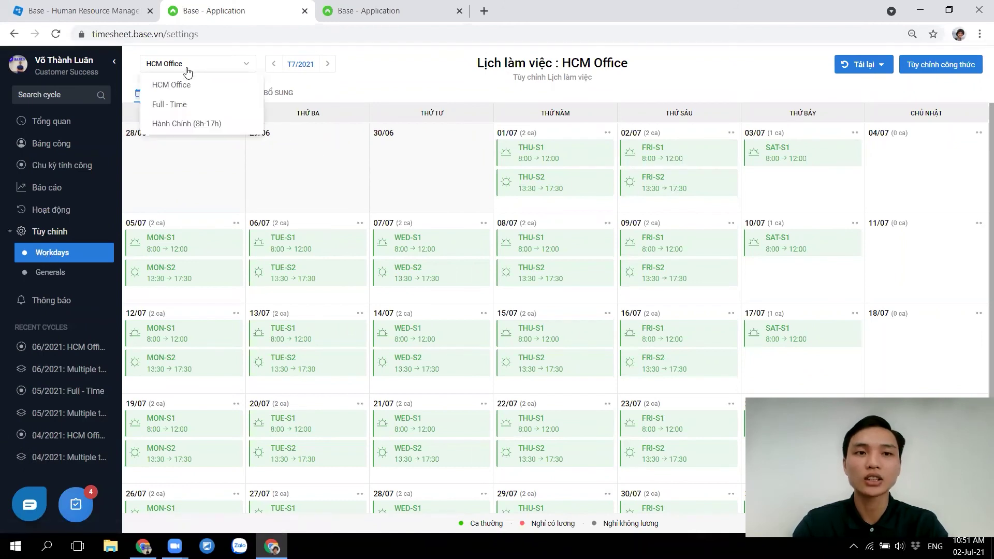
left_click(226, 86)
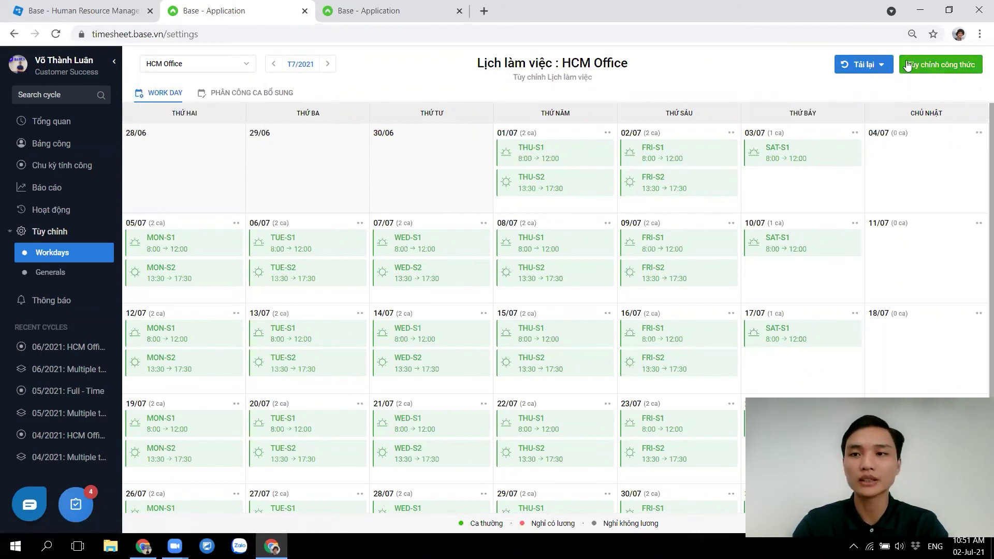
Step: Open HCM Office's formula definitions and review the saved shift_point formula together with the list of available variables
left_click(932, 59)
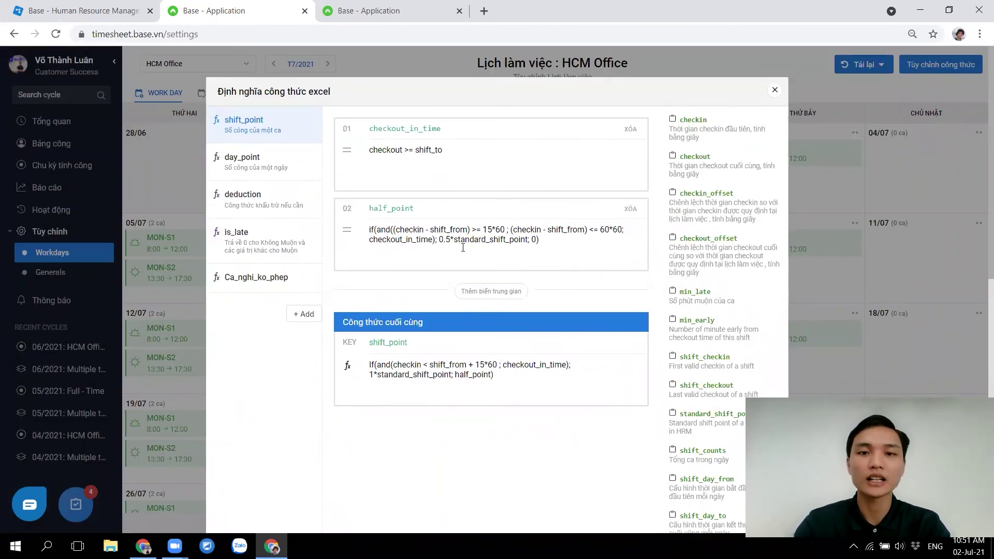
scroll(523, 297, "down", 10)
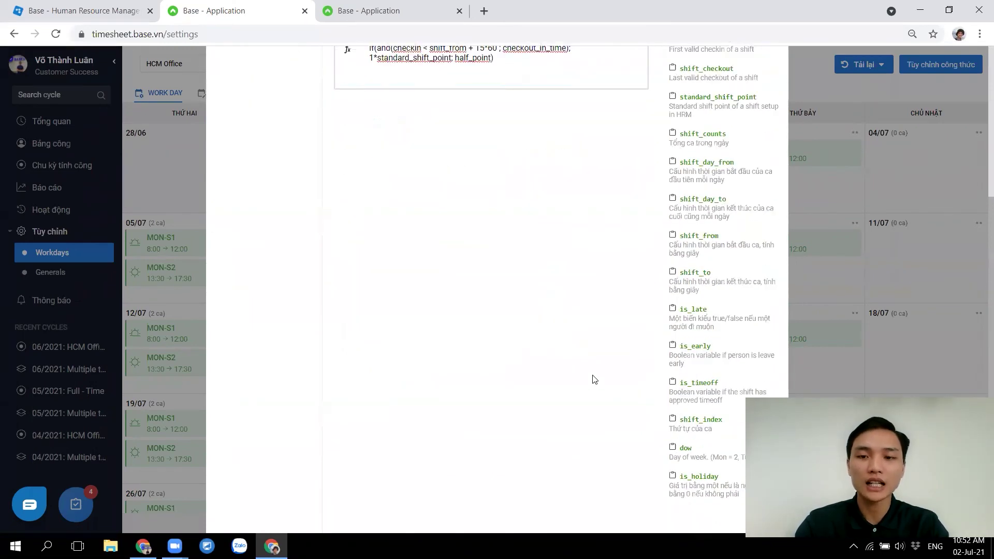
scroll(694, 350, "up", 5)
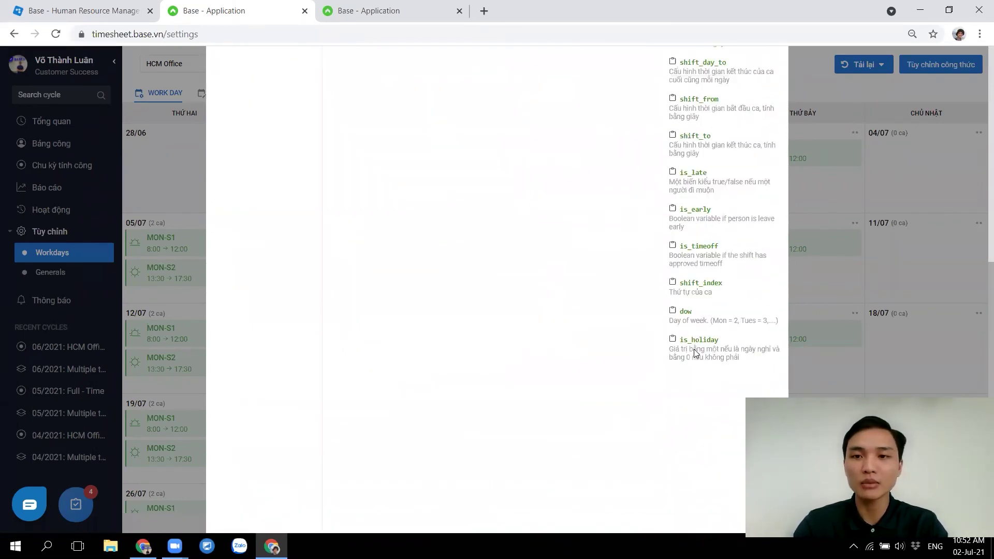
scroll(694, 352, "up", 4)
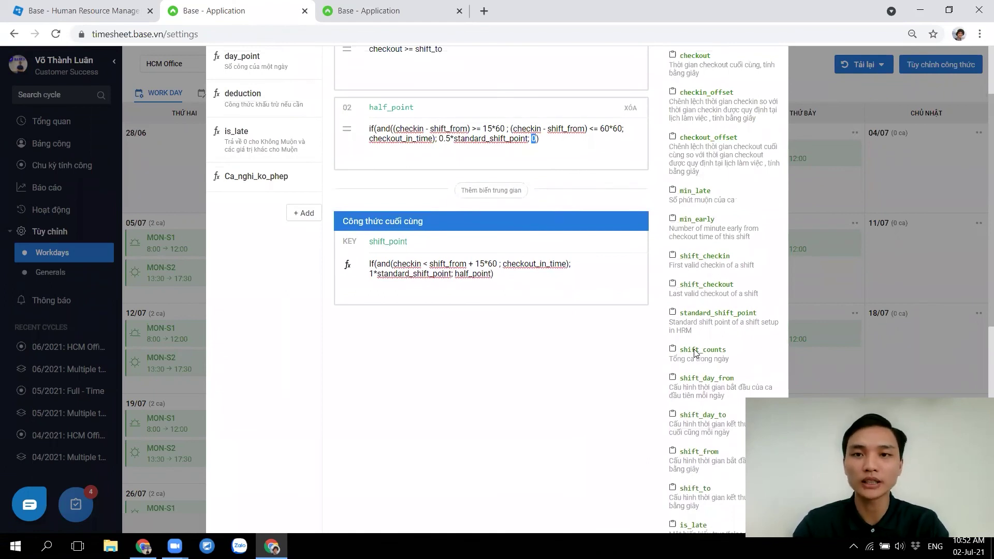
scroll(695, 353, "up", 2)
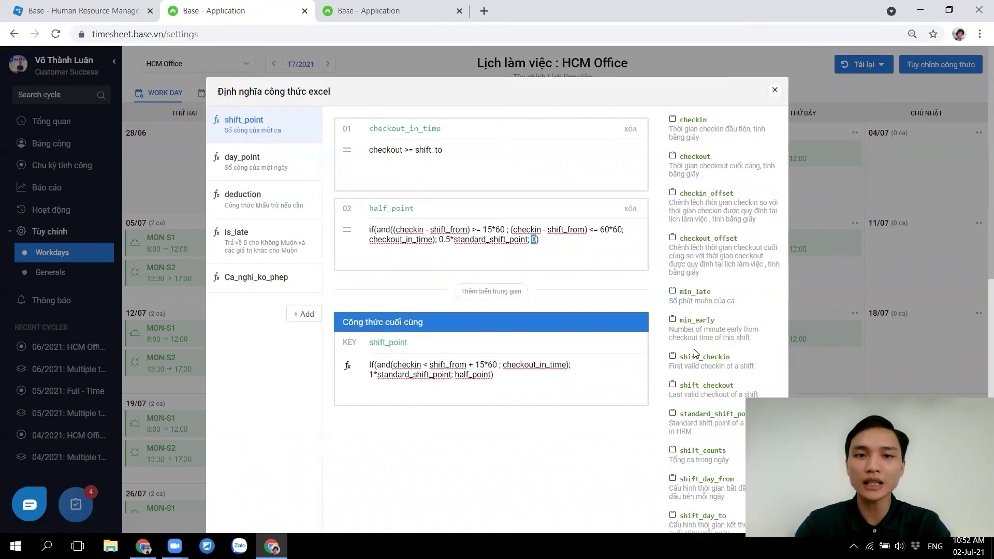